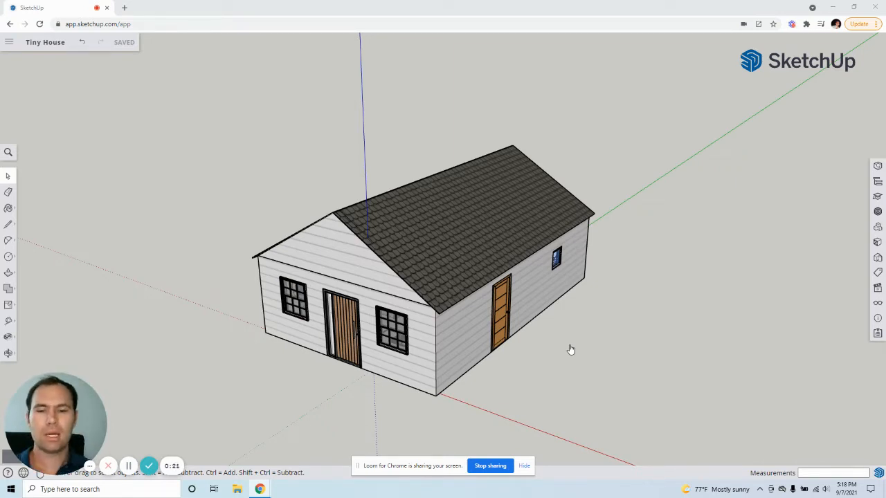
Step: Examine the house's front gable, the roof overhang at the eaves and the shingled roof slopes up close
scroll(528, 351, down, 4)
mouse_move(398, 297)
middle_down()
mouse_move(415, 243)
mouse_move(375, 242)
middle_up()
scroll(364, 236, up, 6)
middle_drag(426, 230, 452, 218)
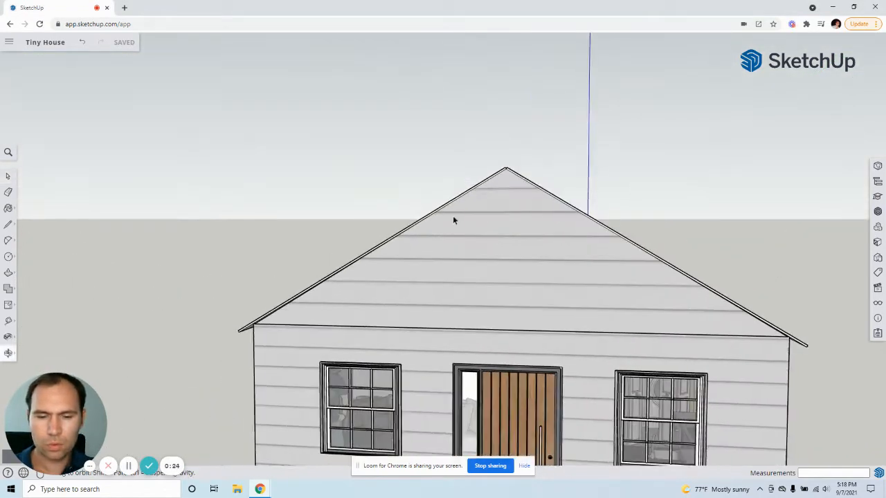
scroll(444, 230, up, 4)
middle_drag(298, 335, 261, 310)
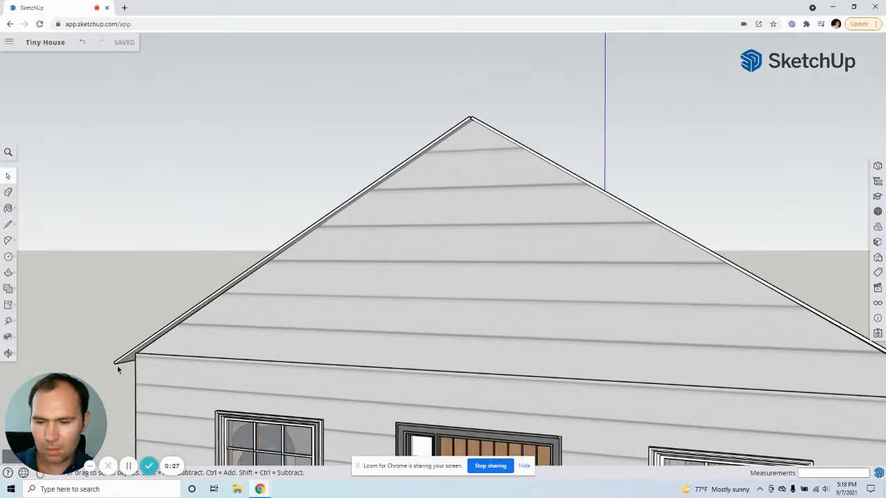
scroll(155, 363, up, 6)
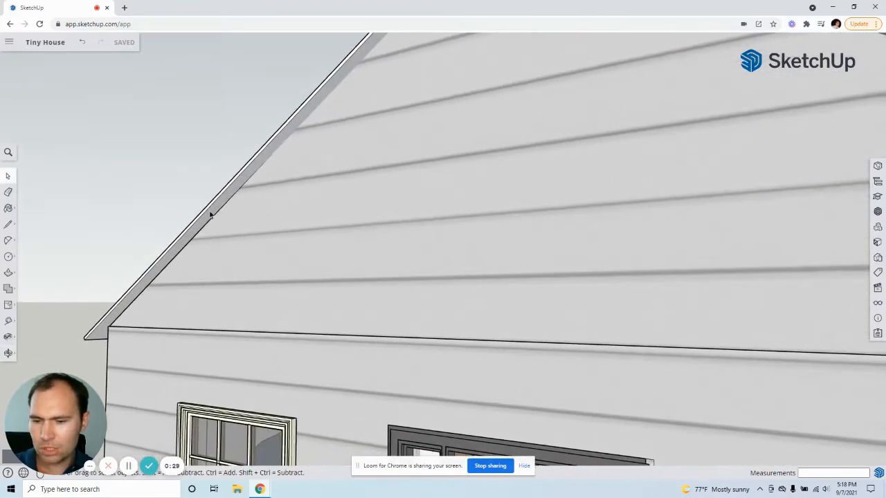
middle_drag(362, 178, 572, 285)
scroll(435, 250, down, 6)
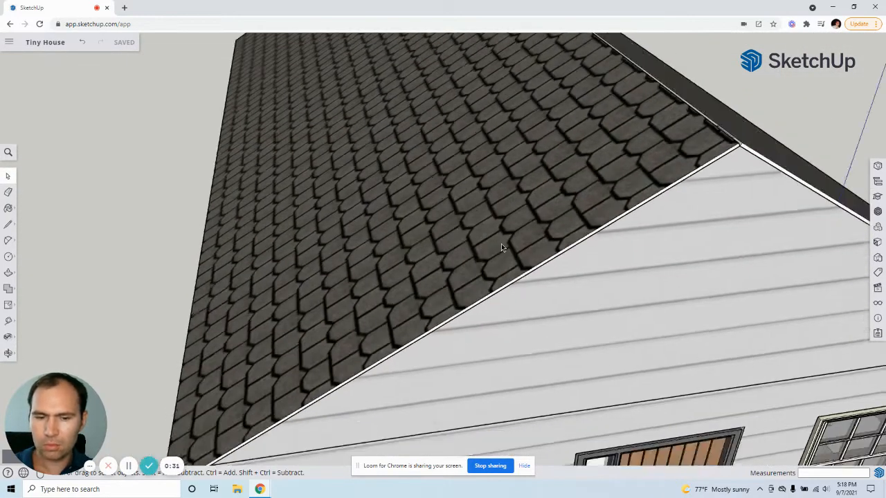
mouse_move(435, 250)
middle_down()
mouse_move(348, 200)
mouse_move(323, 153)
mouse_move(480, 127)
mouse_move(379, 123)
mouse_move(356, 144)
mouse_move(357, 249)
mouse_move(329, 227)
mouse_move(402, 295)
middle_up()
scroll(327, 228, down, 5)
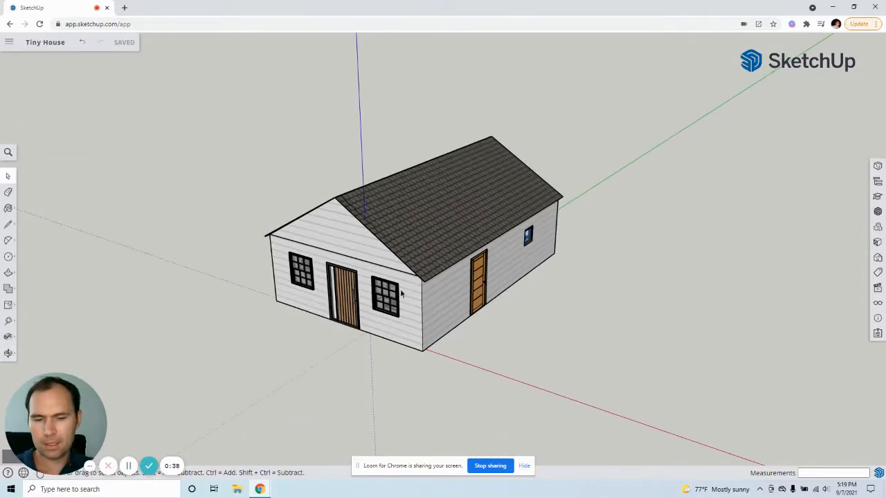
Step: Group the entire house, including walls, roof, doors and windows, into a single object
triple_click(441, 304)
drag(613, 375, 196, 98)
right_click(418, 219)
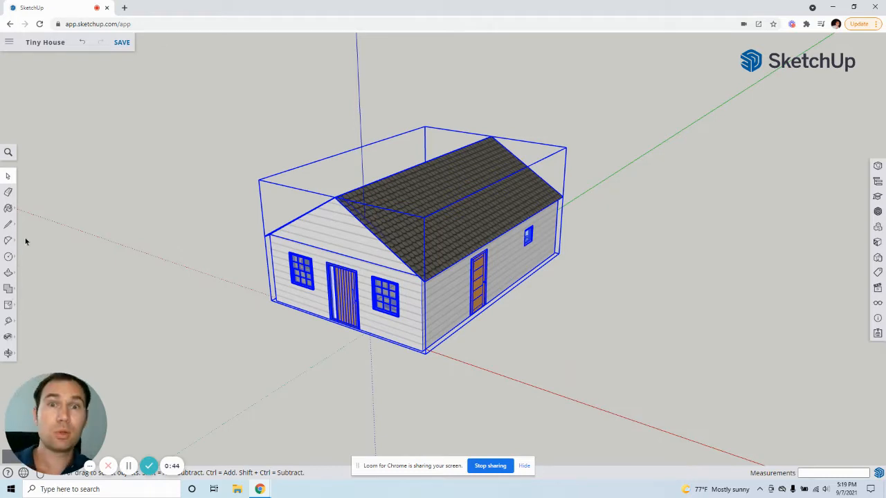
click(25, 240)
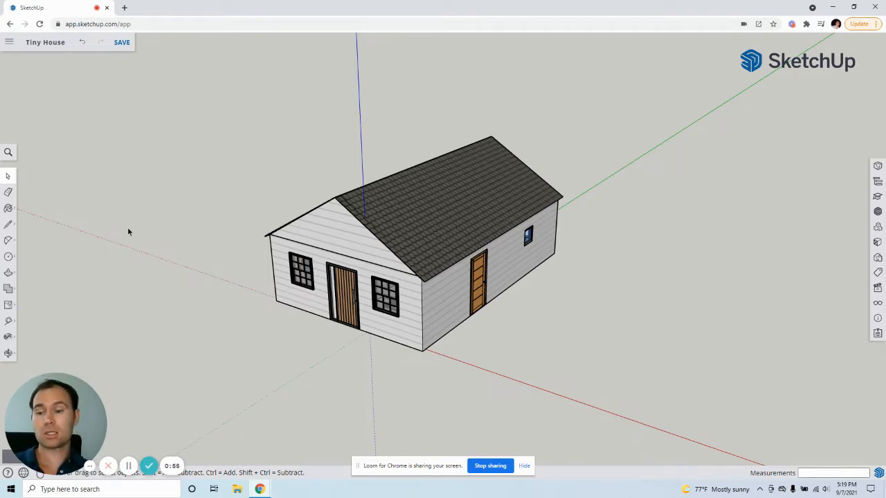
click(9, 224)
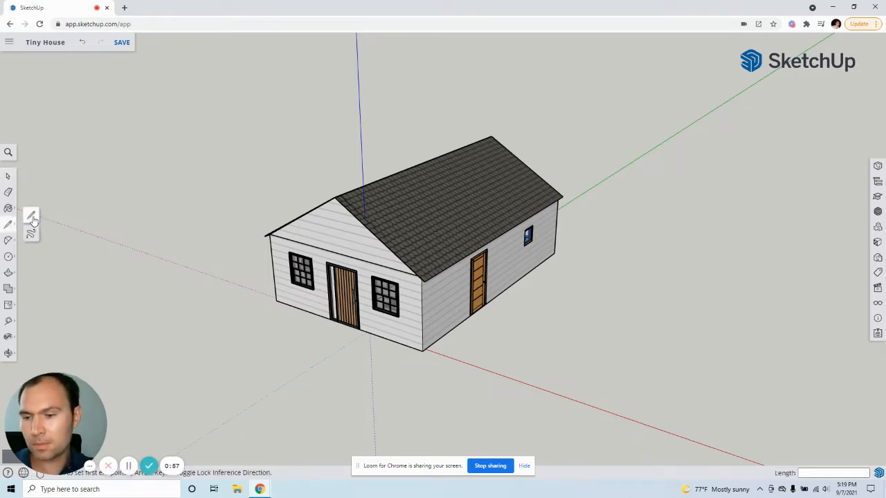
click(32, 216)
mouse_move(188, 300)
middle_down()
mouse_move(235, 325)
mouse_move(241, 365)
middle_up()
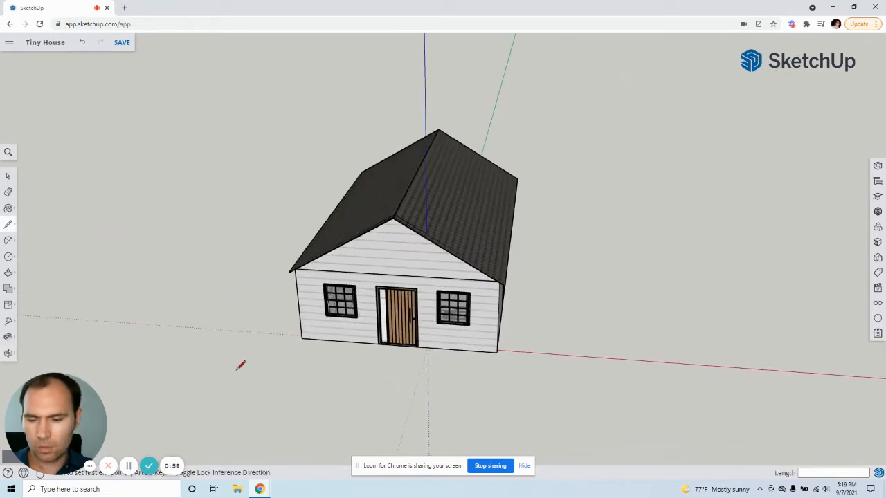
click(154, 347)
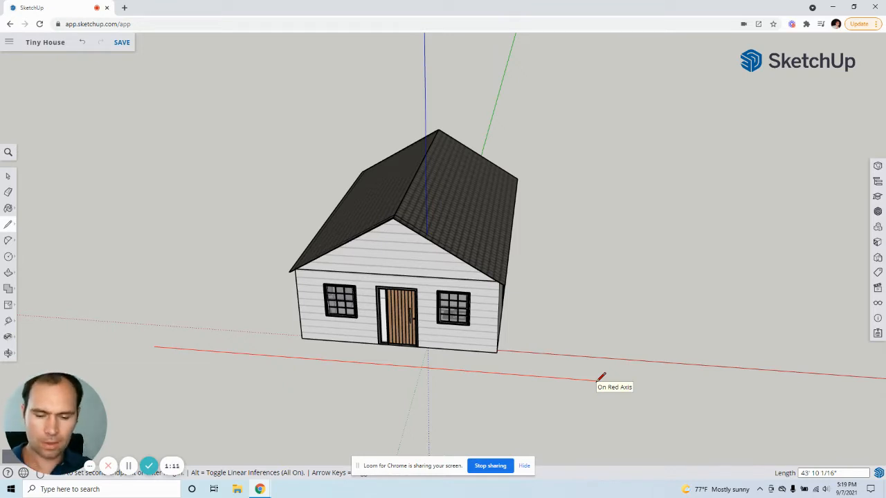
key(Return)
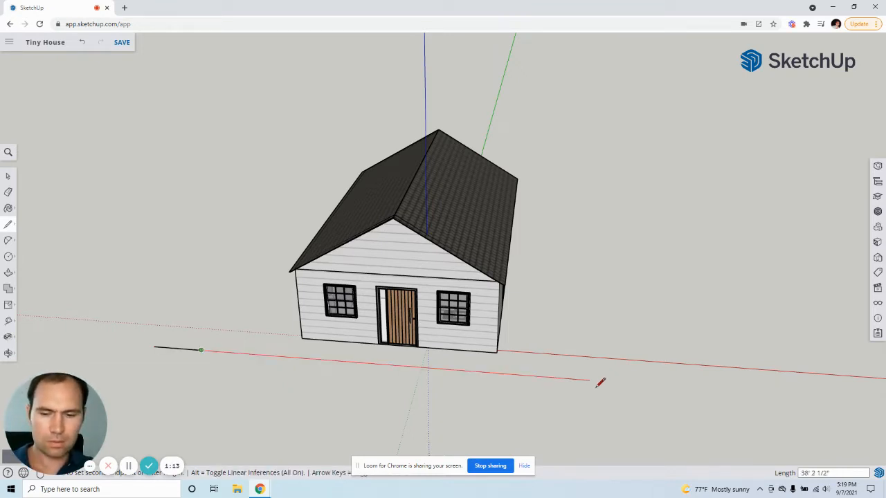
key(ctrl+z)
Step: Draw a closed rectangular lot around the house with the Line tool, 50' along the red axis by 100' along the green axis
click(160, 348)
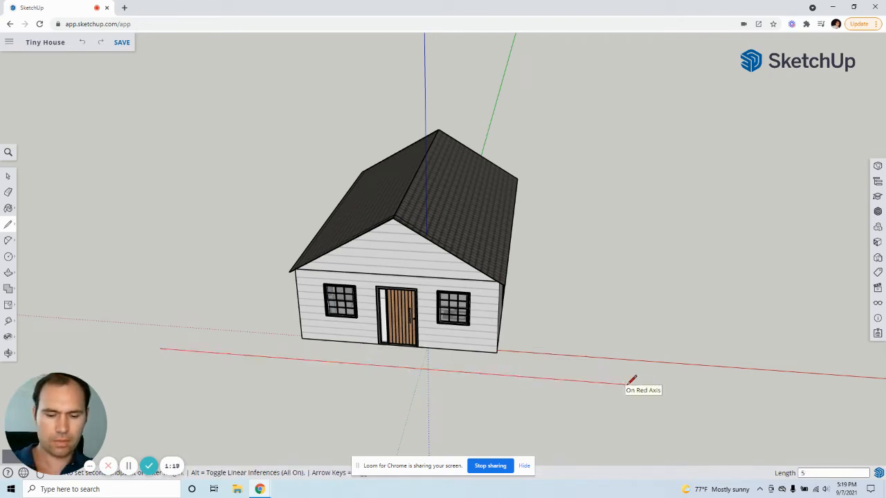
text(50)
key(Return)
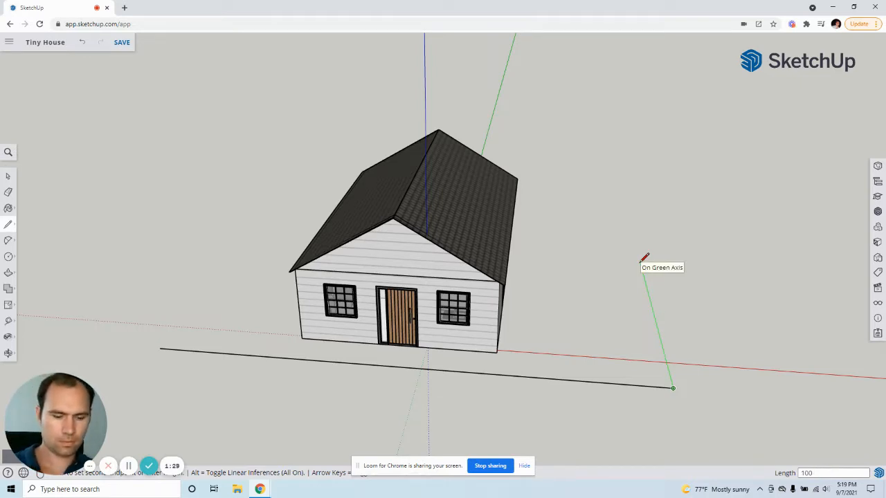
key(Return)
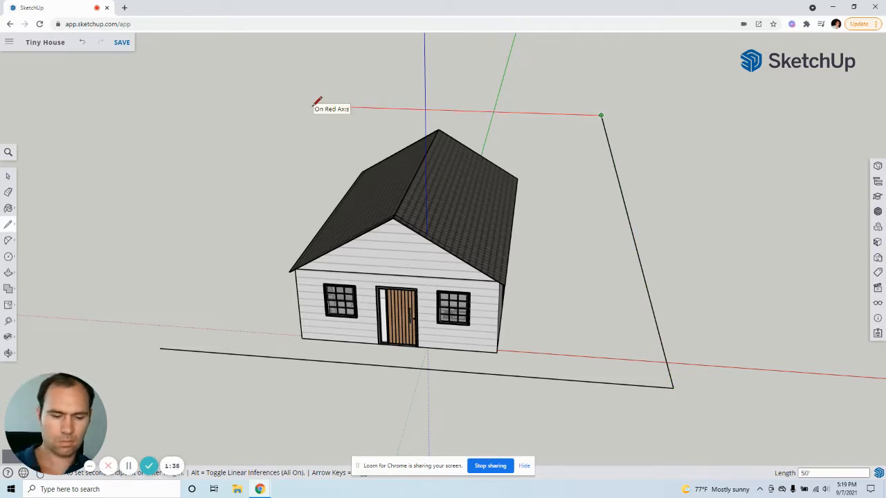
key(Return)
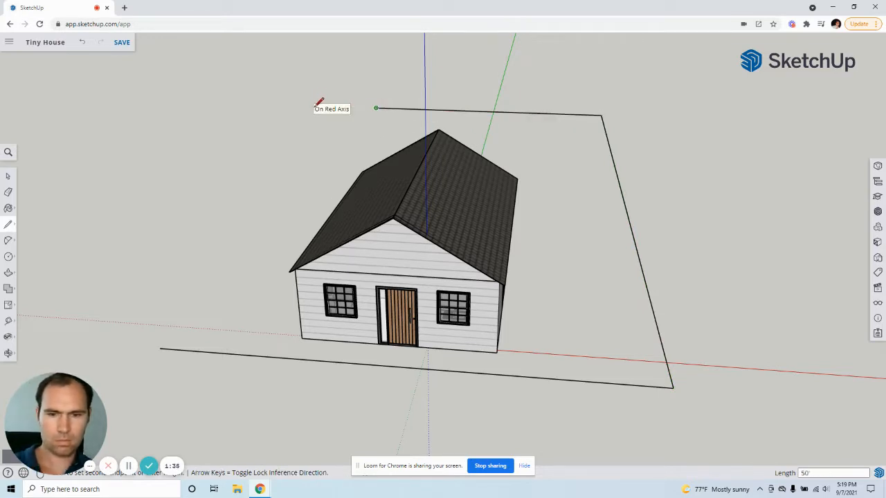
click(160, 346)
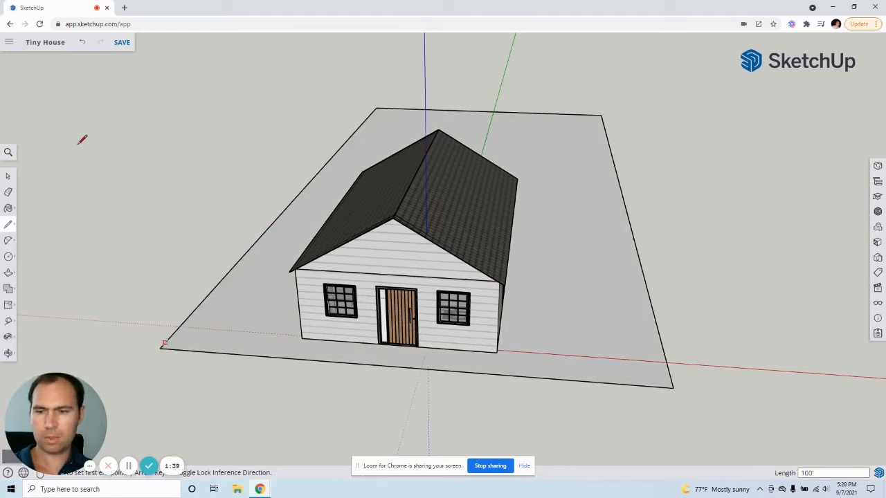
click(8, 176)
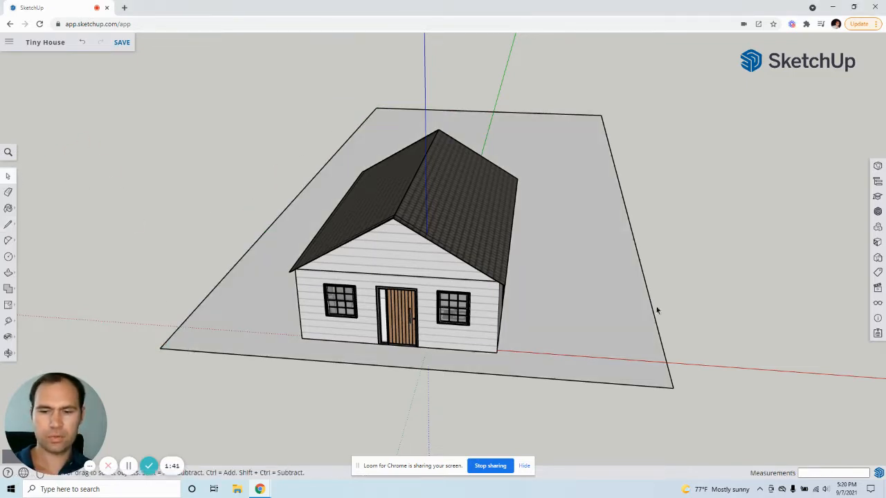
Step: Check that the ground face and the house can be selected separately
click(649, 333)
middle_drag(744, 360, 548, 337)
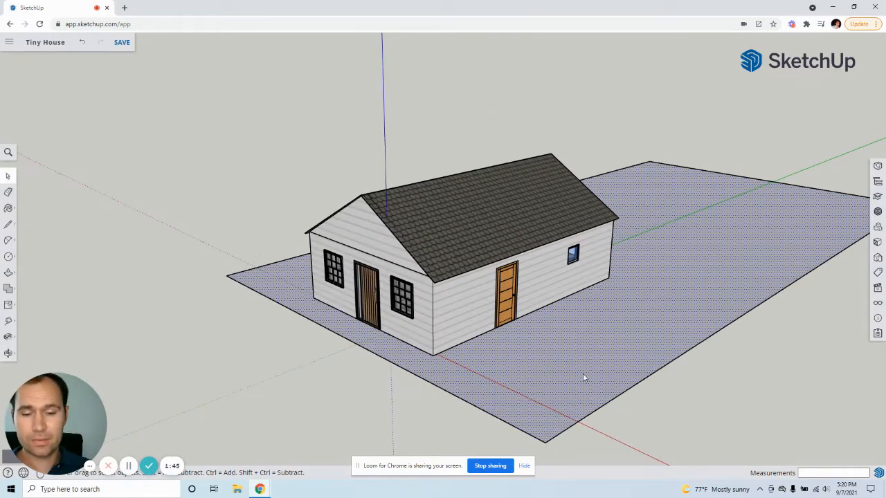
middle_drag(584, 377, 657, 371)
click(483, 322)
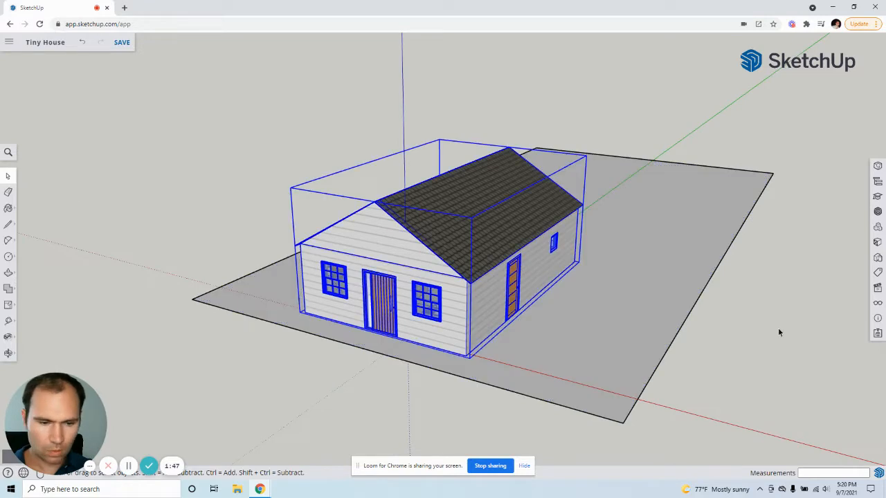
click(778, 329)
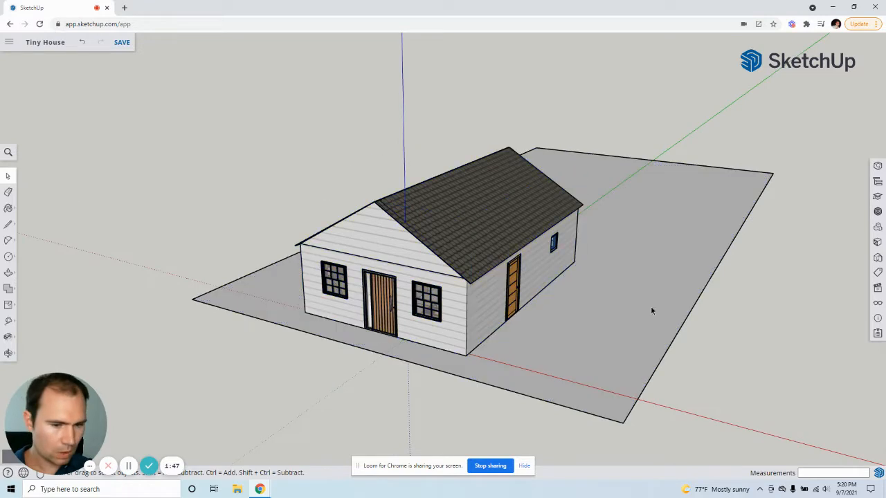
Step: Open the Landscaping, Fencing and Vegetation materials, collapsing the other expanded material categories
click(877, 241)
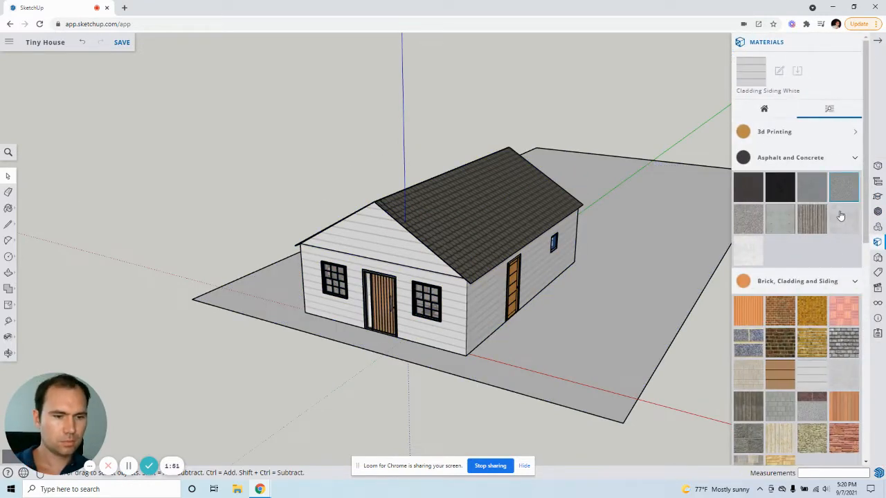
click(854, 281)
click(853, 158)
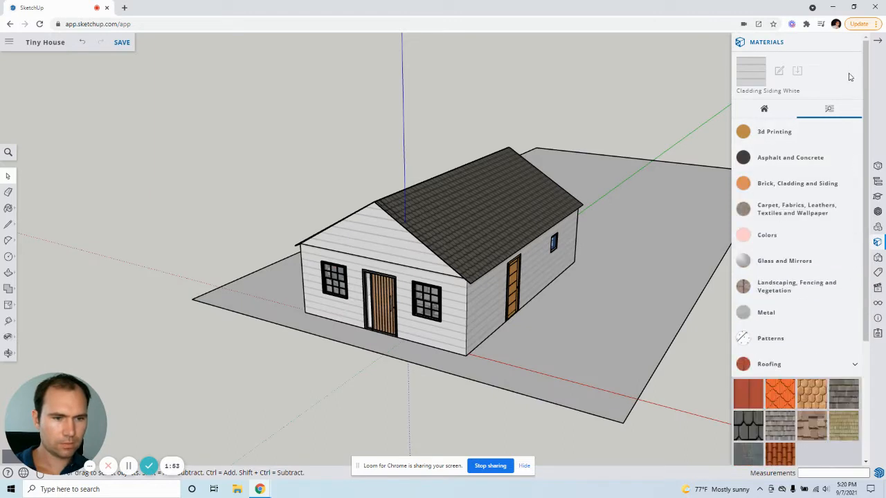
click(851, 366)
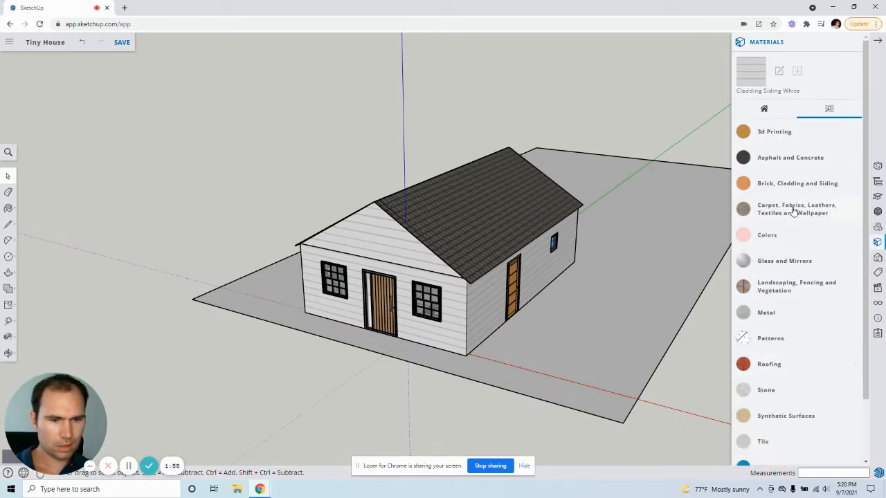
scroll(810, 262, down, 2)
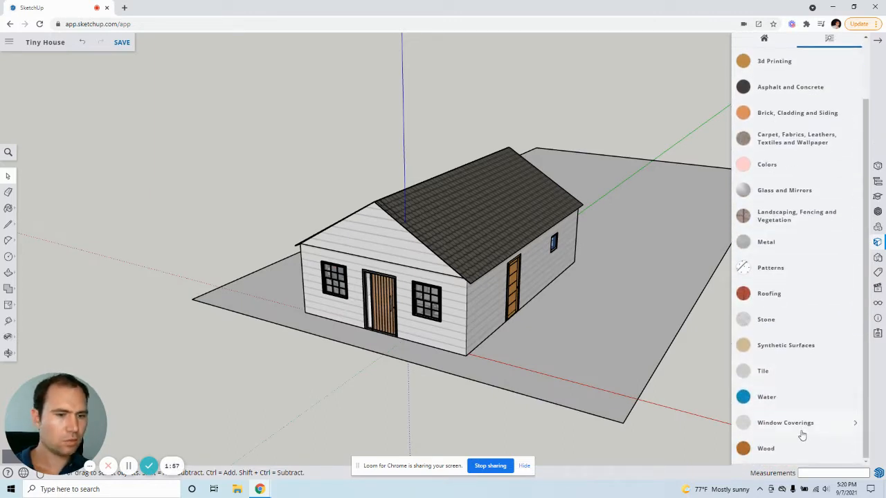
click(788, 220)
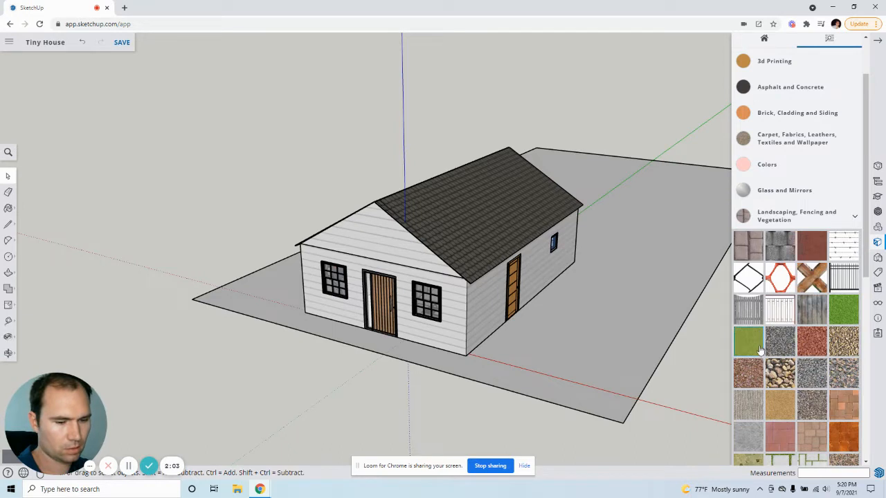
Step: Paint the ground face around the house with a green grass material from the vegetation swatches
scroll(759, 349, down, 2)
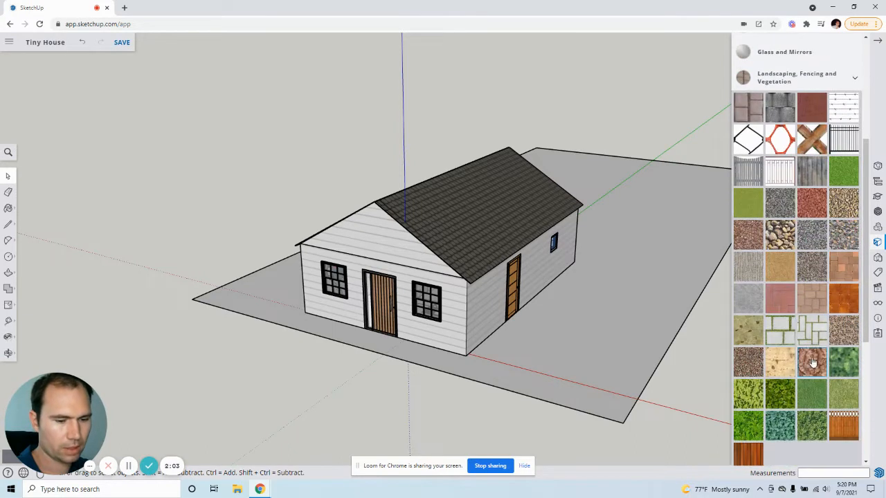
click(754, 398)
scroll(845, 360, up, 2)
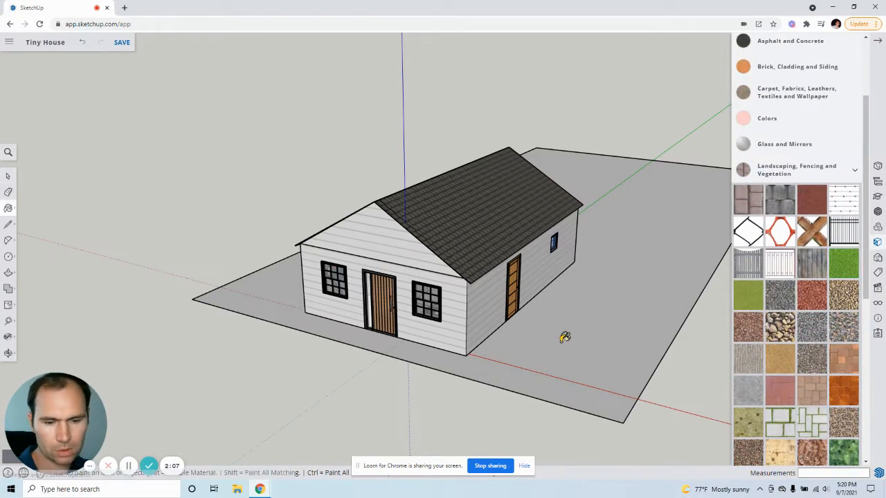
click(565, 337)
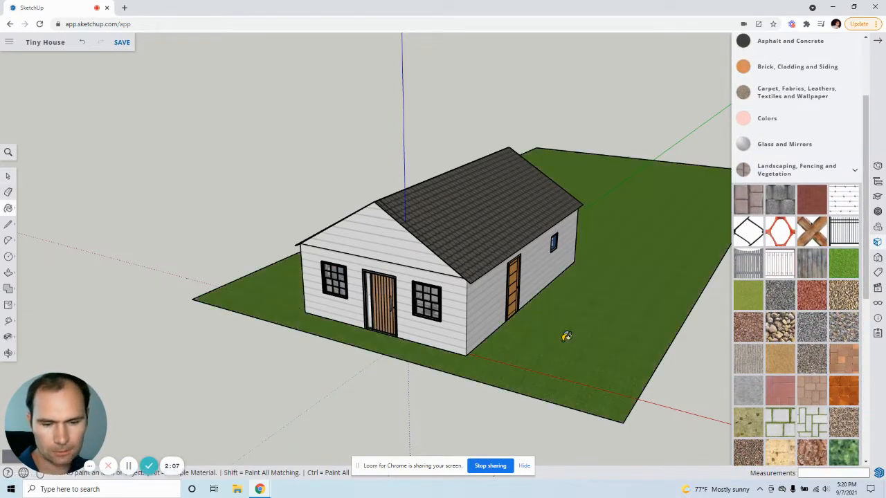
click(8, 177)
scroll(564, 357, up, 3)
mouse_move(559, 346)
middle_down()
mouse_move(489, 387)
mouse_move(474, 356)
mouse_move(501, 328)
mouse_move(514, 333)
middle_up()
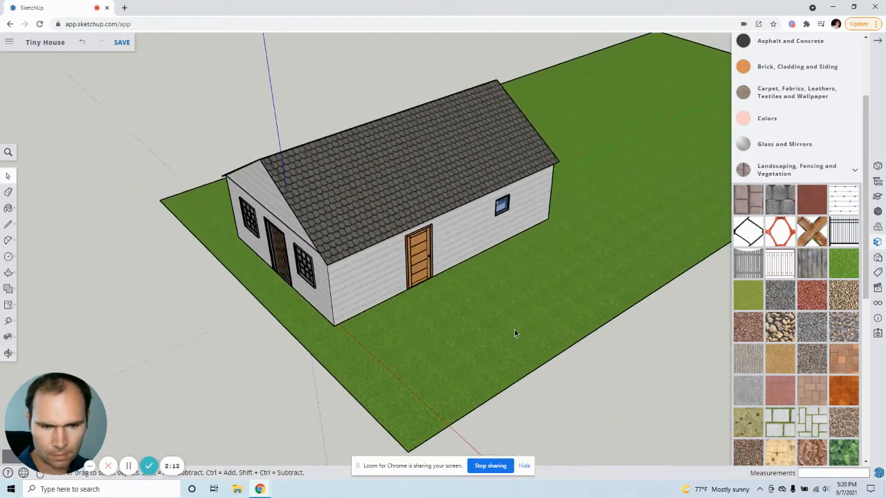
click(844, 270)
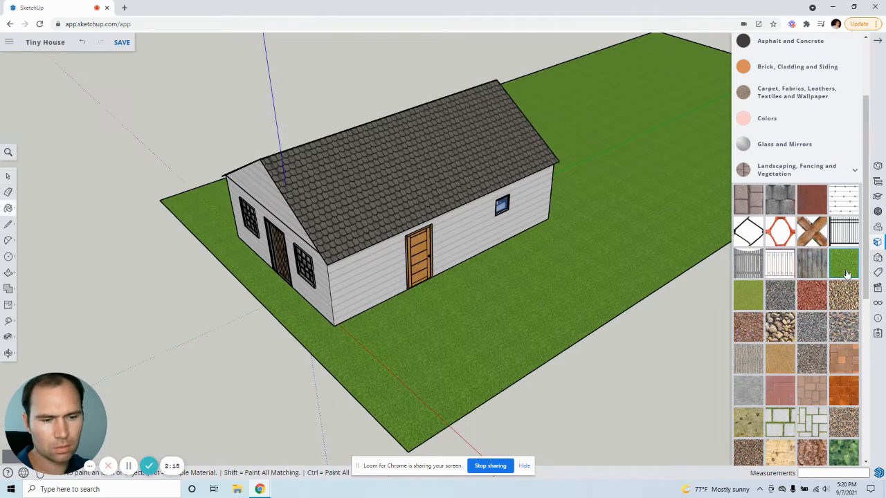
scroll(806, 263, down, 5)
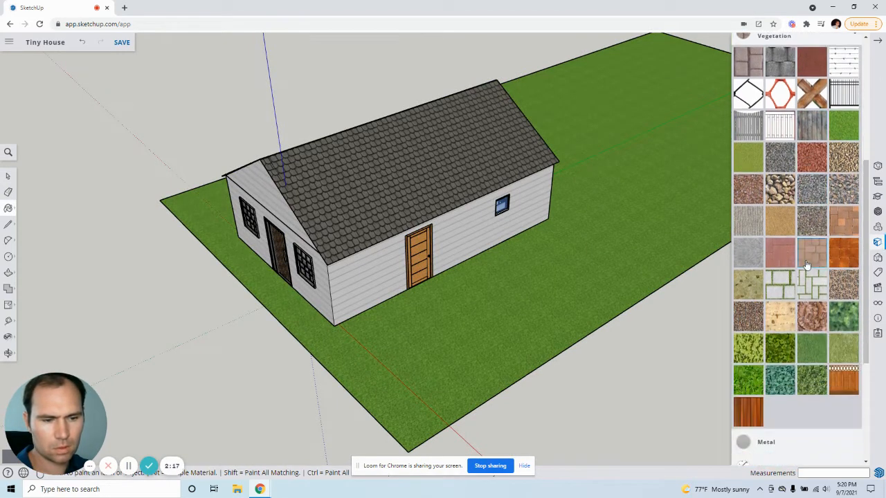
scroll(810, 264, up, 5)
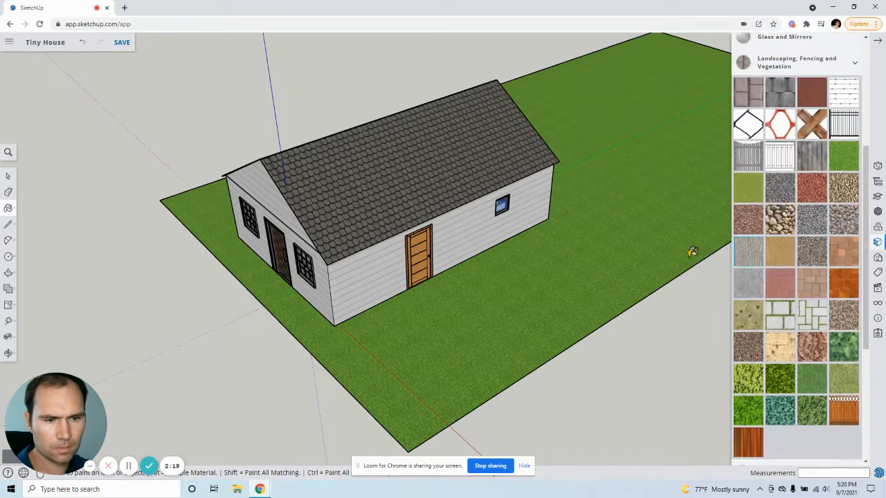
Step: Move the house about 15' along the green axis, back from the lot's front edge, and clear the selection
key(space)
click(348, 262)
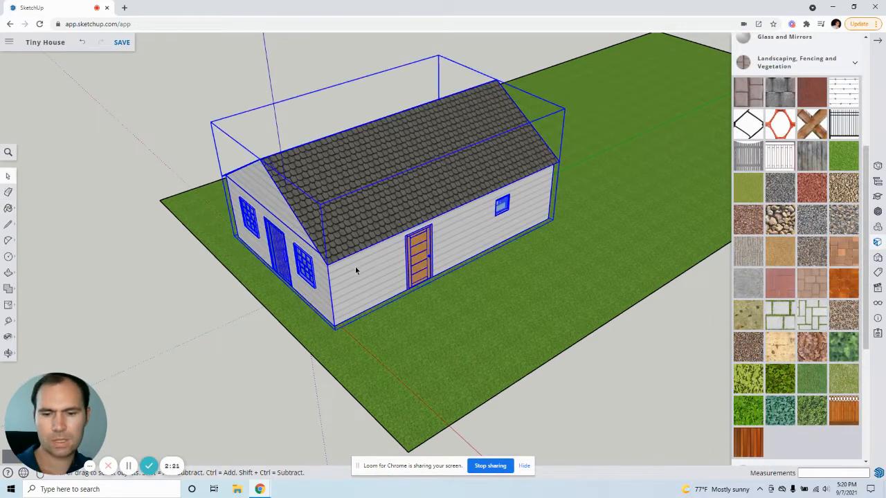
scroll(350, 269, down, 2)
key(m)
click(355, 276)
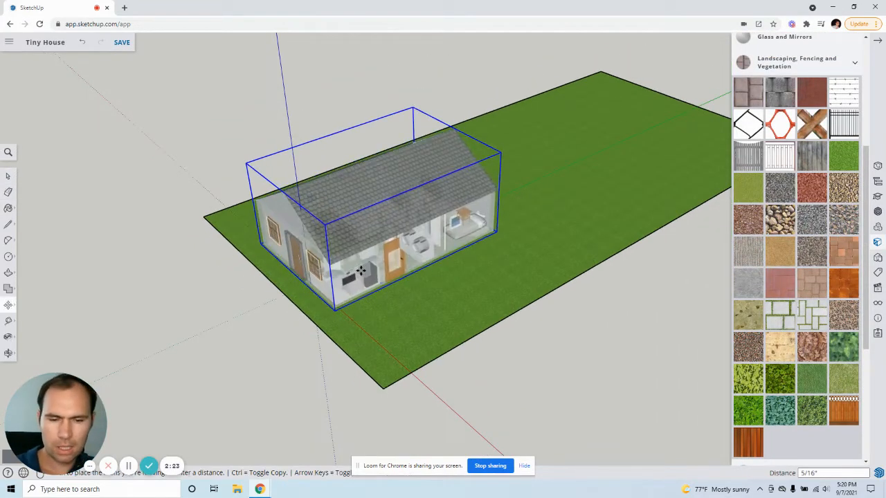
middle_drag(432, 244, 450, 189)
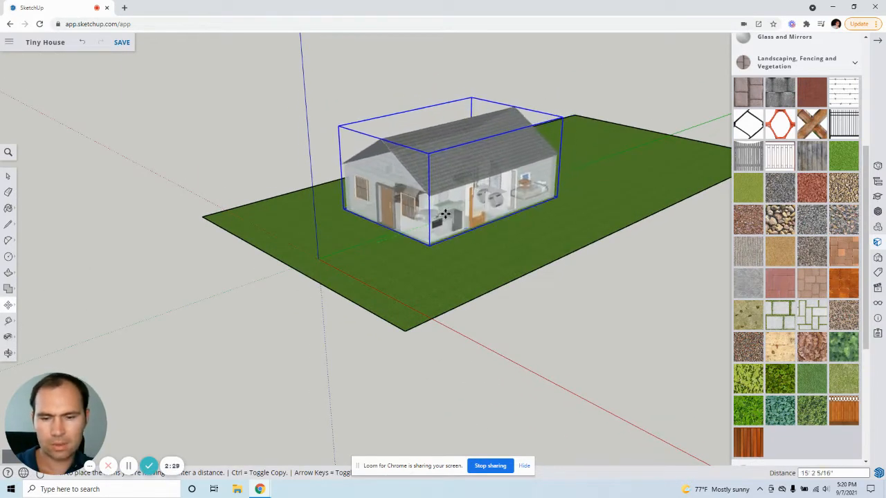
click(441, 215)
middle_drag(441, 215, 312, 251)
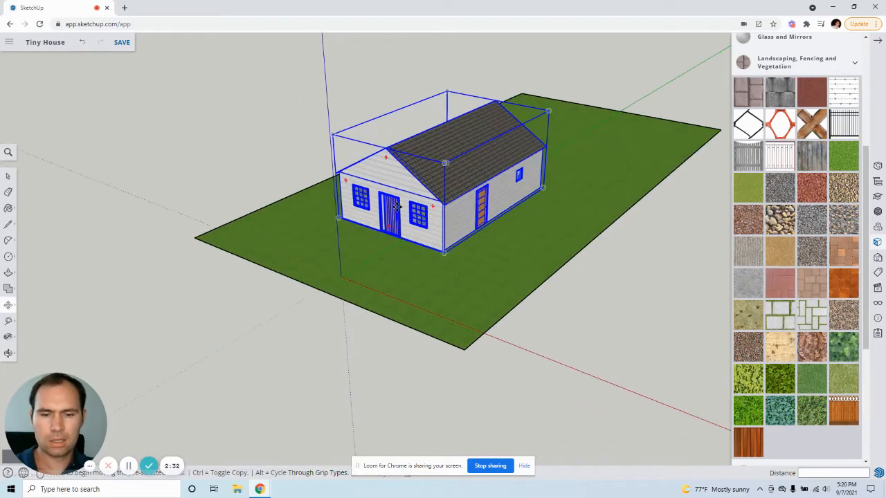
scroll(397, 205, up, 5)
click(9, 179)
click(73, 156)
scroll(82, 158, down, 6)
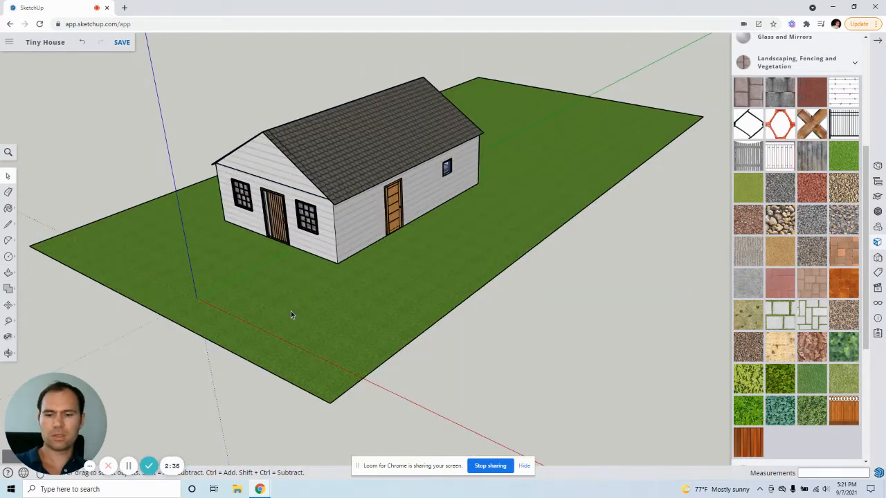
Step: Push/Pull the ground face by 1" to give the lot thickness
click(291, 310)
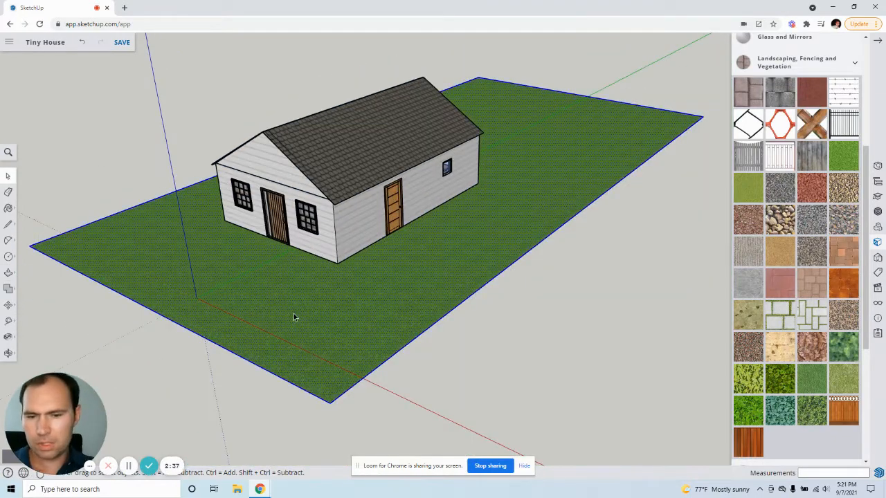
middle_drag(342, 319, 351, 318)
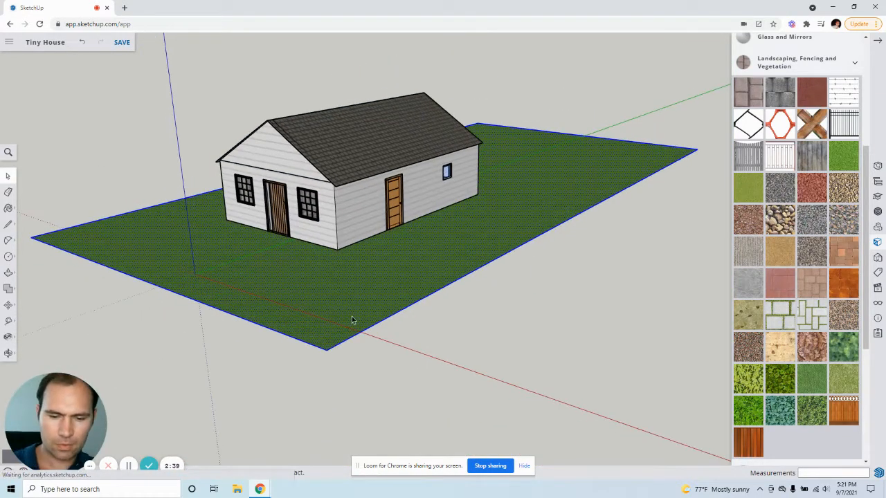
key(F7)
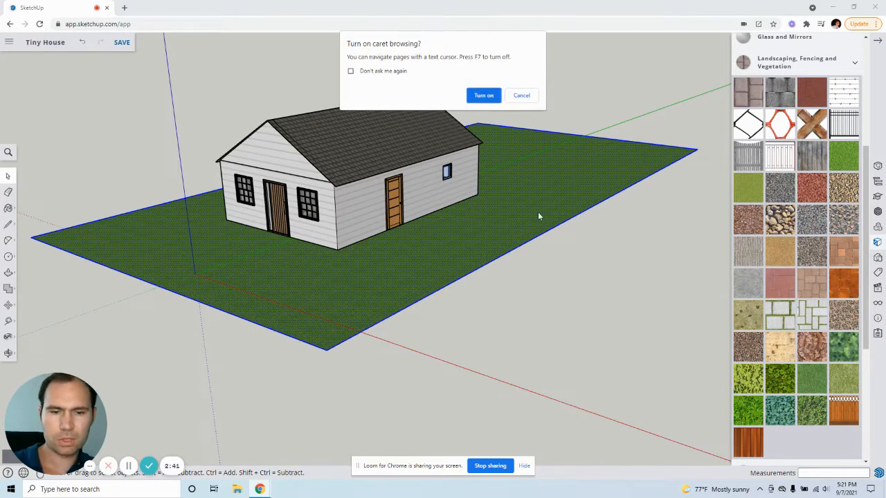
click(522, 98)
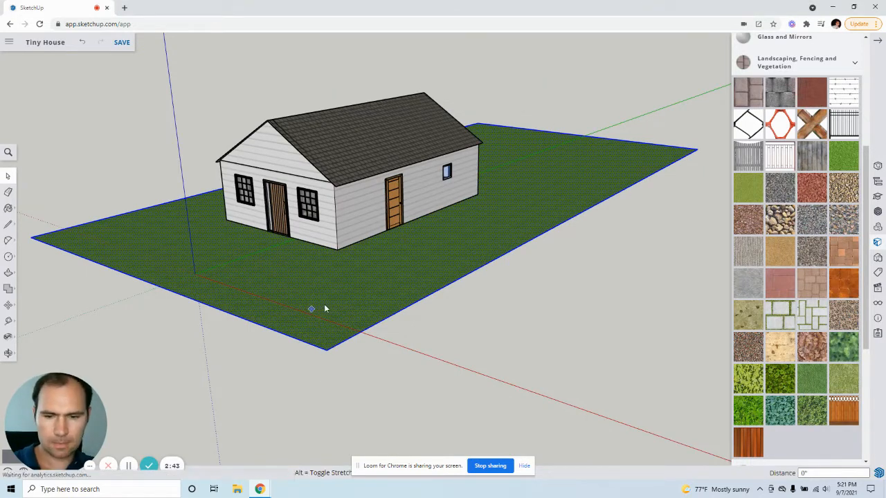
key(p)
click(341, 324)
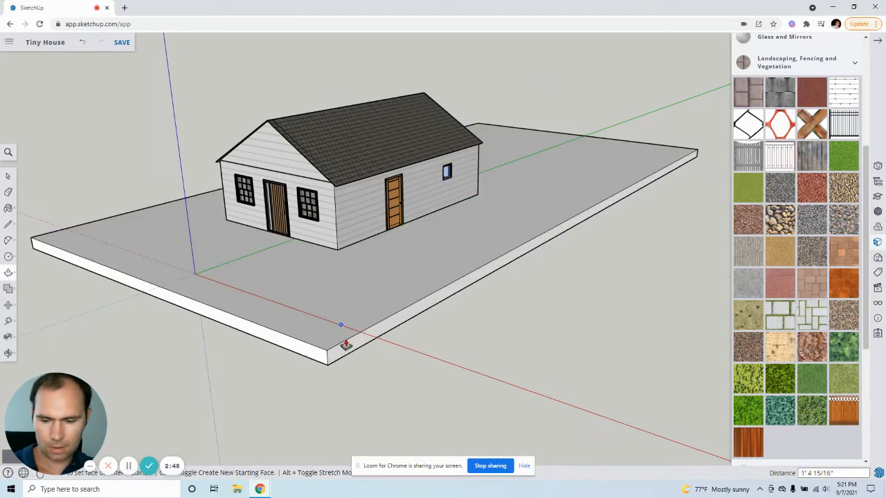
key(Return)
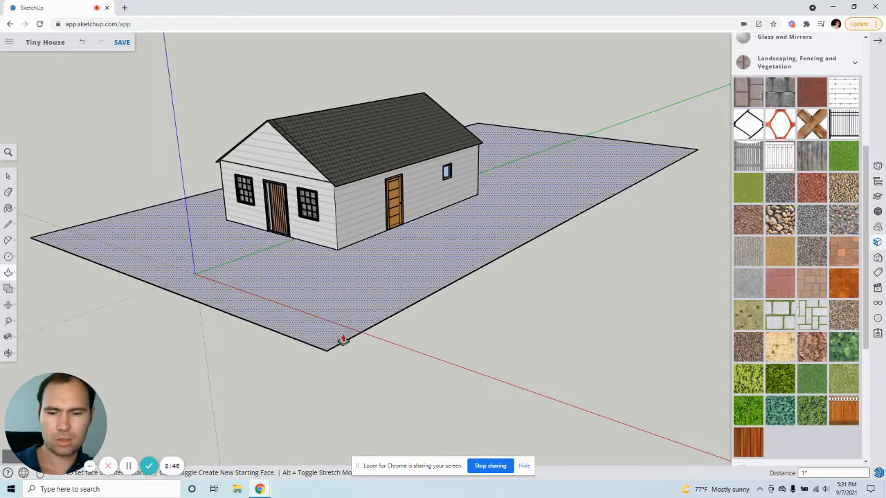
Step: Repaint the lot slab's top face with the Grass Dark Green material
click(8, 178)
scroll(326, 356, up, 4)
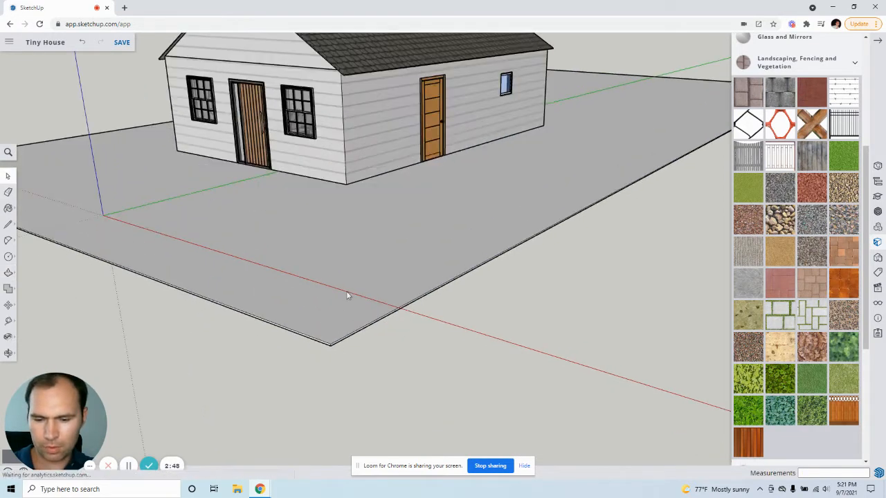
middle_drag(348, 295, 368, 388)
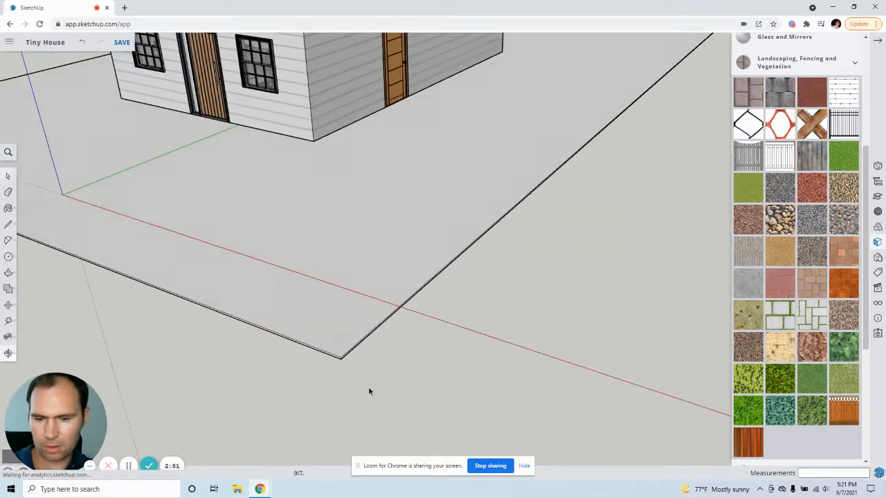
scroll(410, 377, down, 3)
click(369, 283)
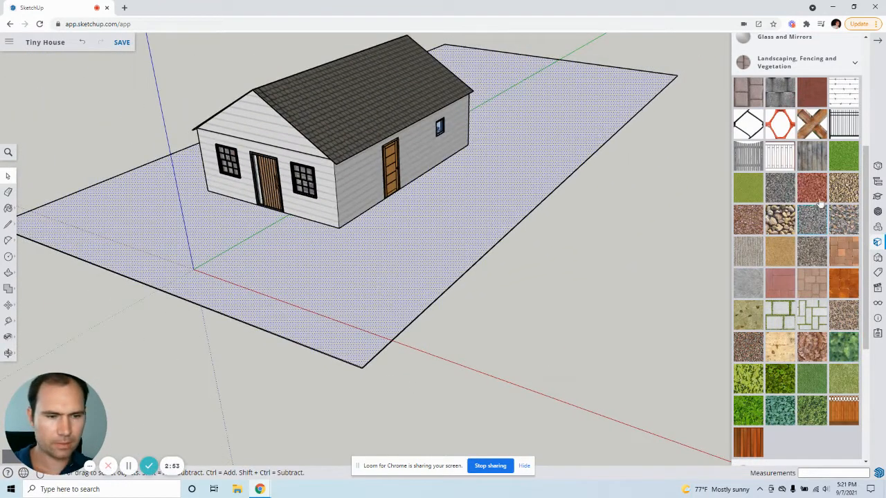
click(835, 163)
click(492, 215)
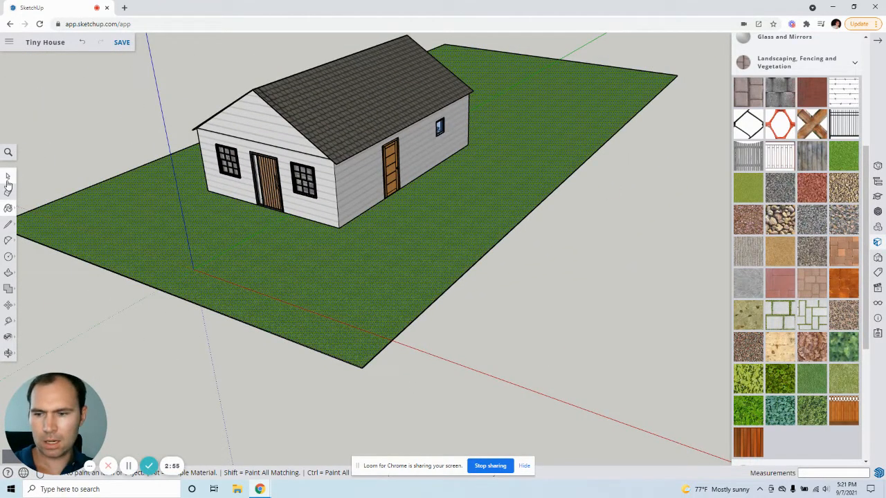
Step: Select the grass-covered slab with its edges and make it a group
click(8, 176)
click(348, 302)
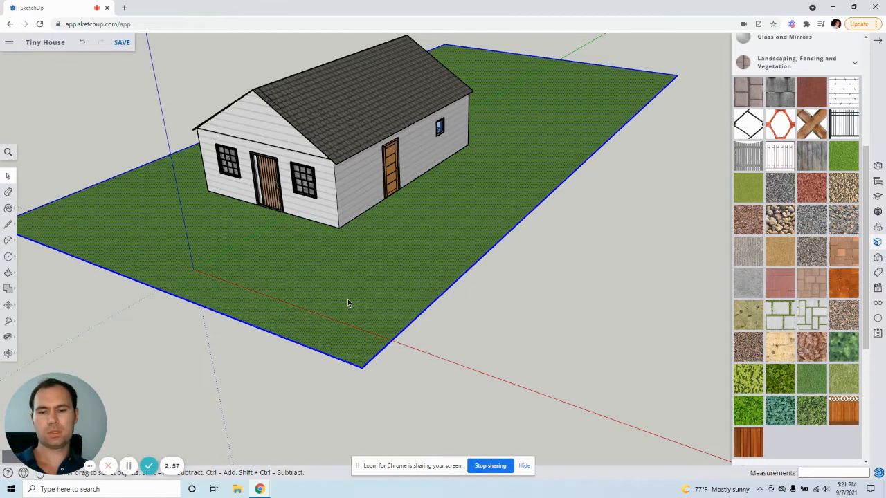
right_click(347, 303)
click(392, 371)
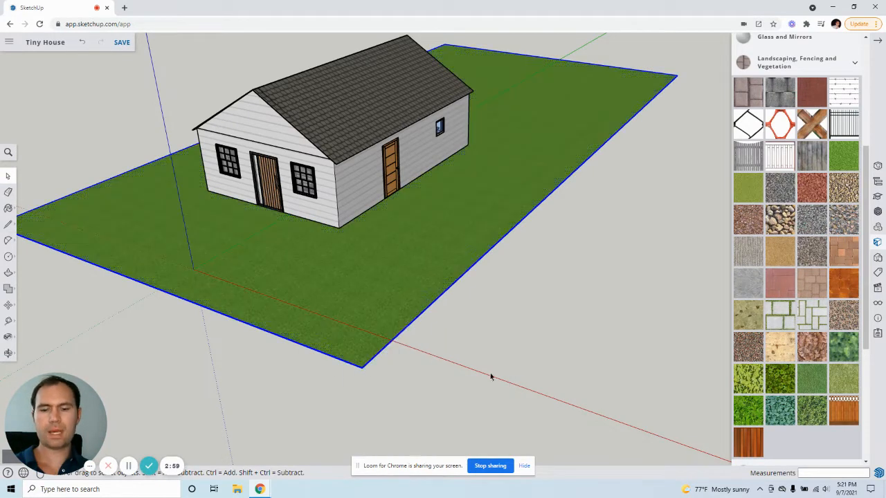
Step: Collapse the Landscaping, Fencing and Vegetation category and close the materials browser
scroll(208, 227, up, 3)
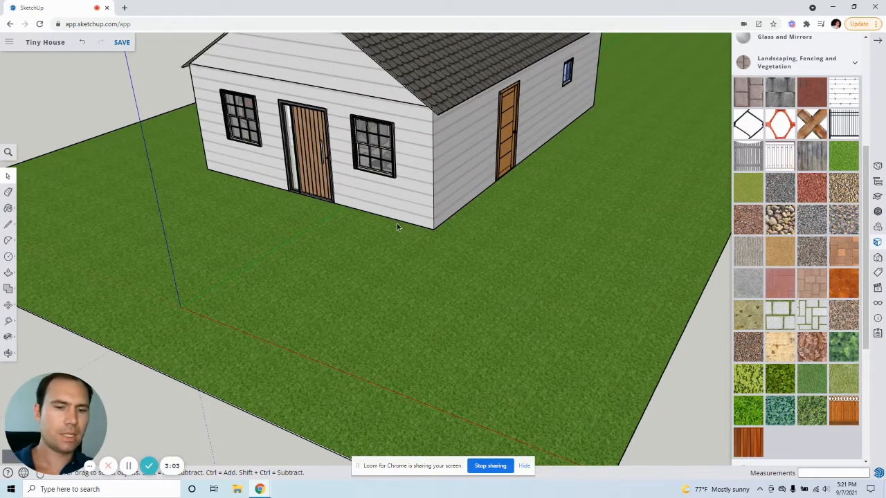
scroll(396, 223, down, 1)
scroll(841, 117, up, 3)
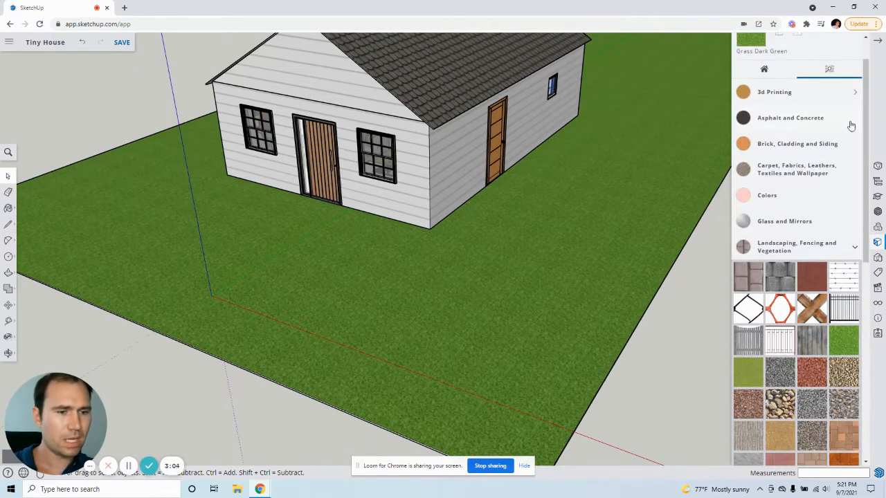
click(856, 246)
scroll(858, 46, up, 2)
click(849, 45)
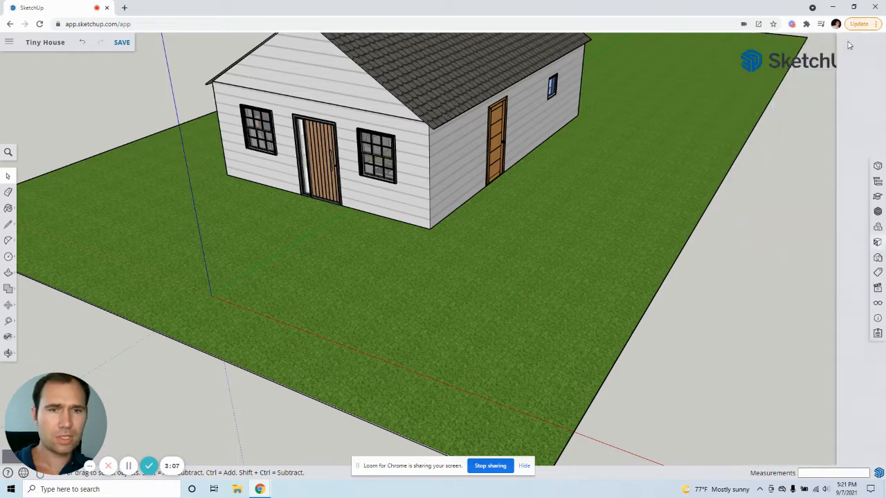
Step: Open 3D Warehouse and search for "Tree"
click(876, 213)
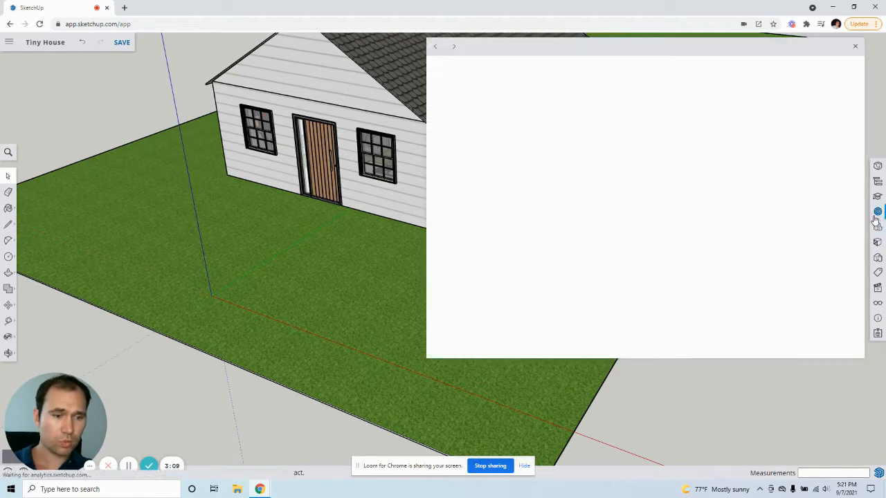
click(640, 70)
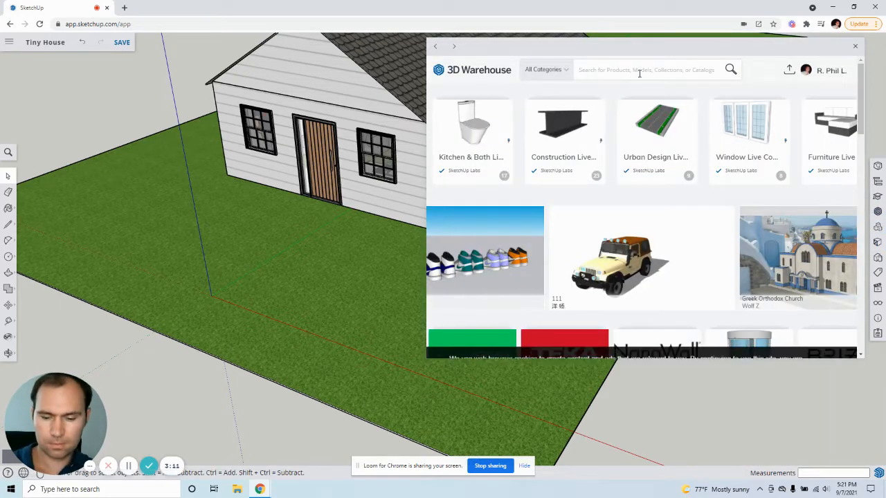
text(Tree)
key(Return)
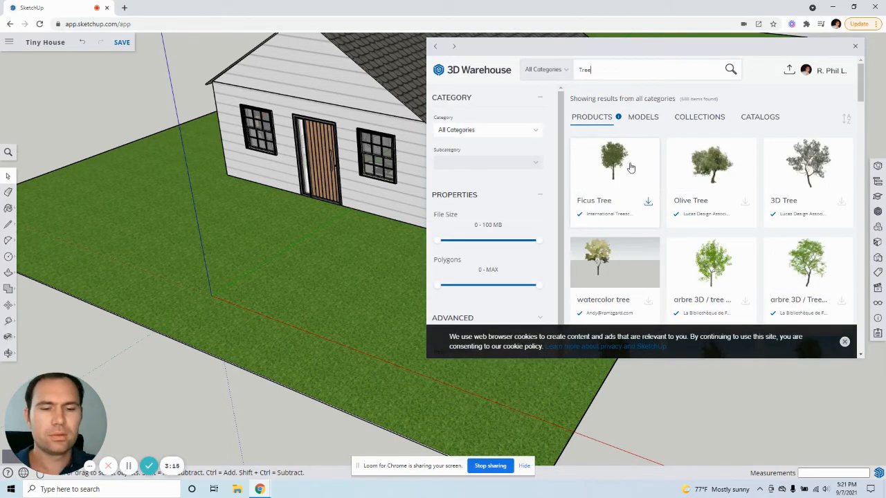
Step: Browse the tree results, open "arbre 3D / tree 3D", and examine its attributes, classification and model info
scroll(673, 207, down, 1)
scroll(661, 211, down, 2)
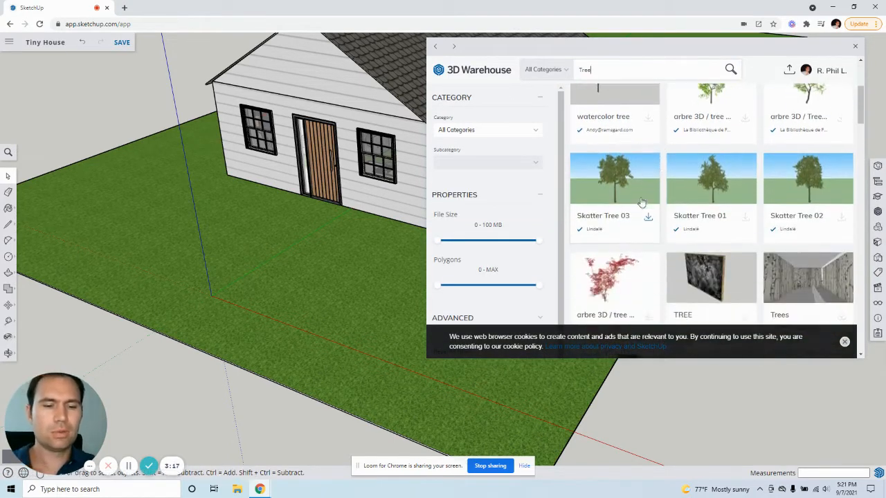
scroll(603, 208, up, 1)
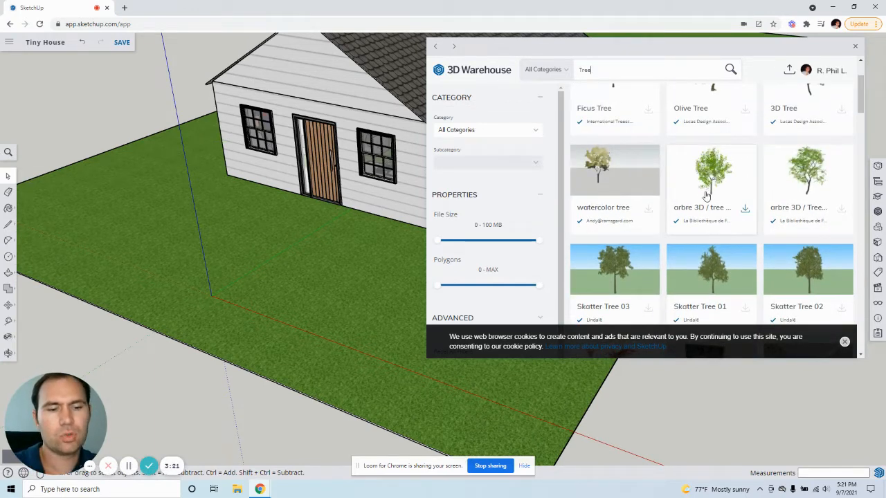
scroll(702, 195, up, 1)
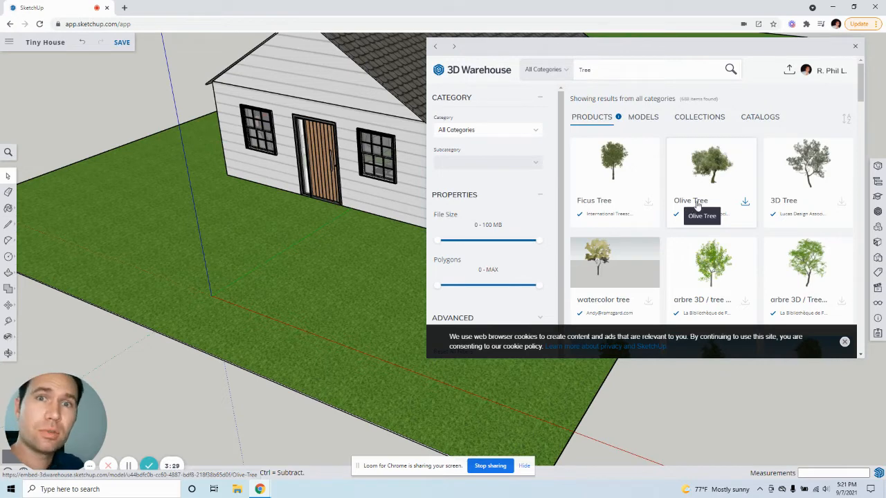
scroll(712, 250, down, 1)
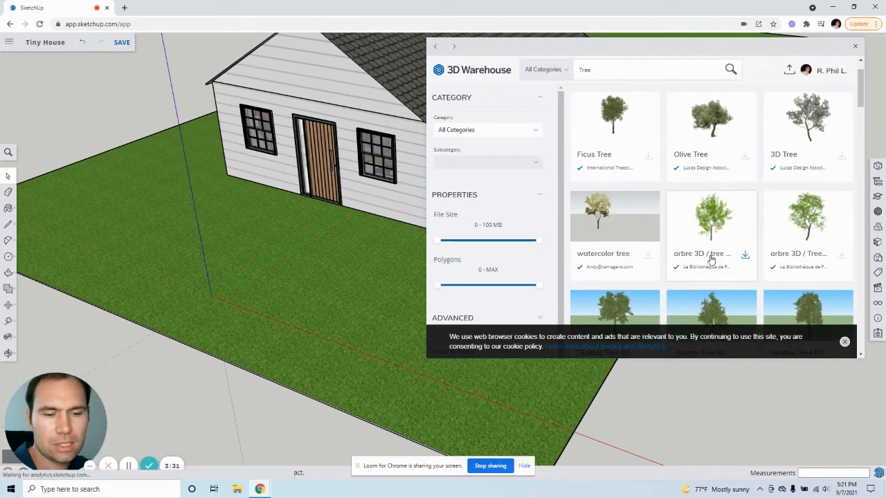
click(710, 259)
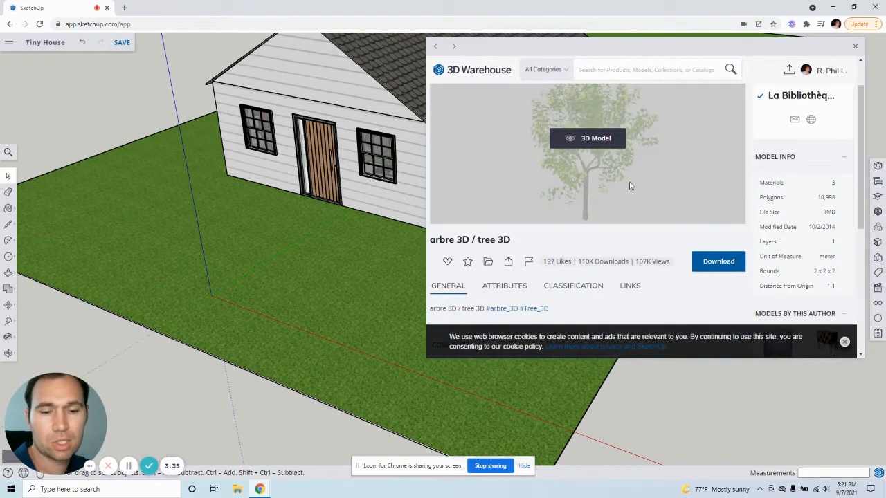
scroll(675, 287, down, 3)
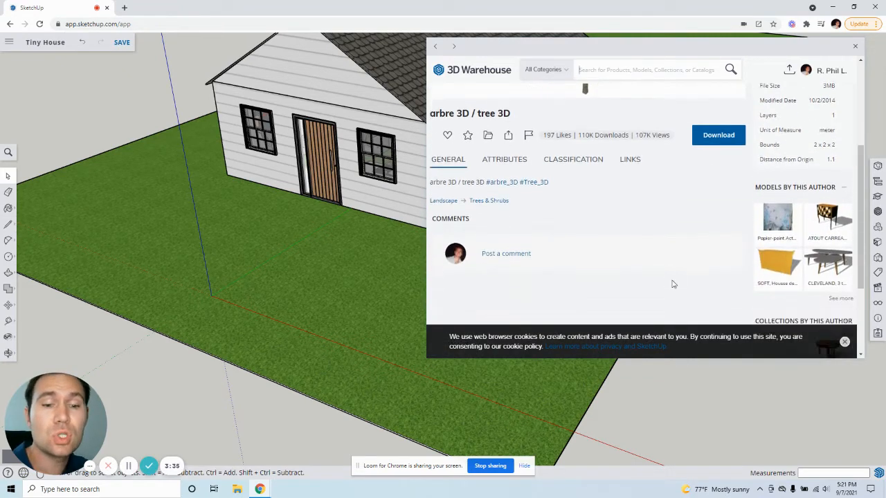
scroll(664, 267, down, 2)
scroll(654, 269, up, 2)
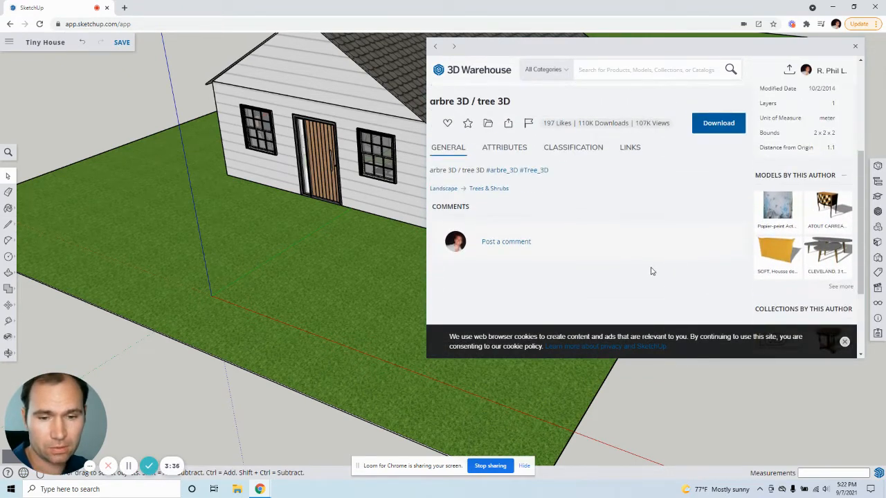
click(519, 152)
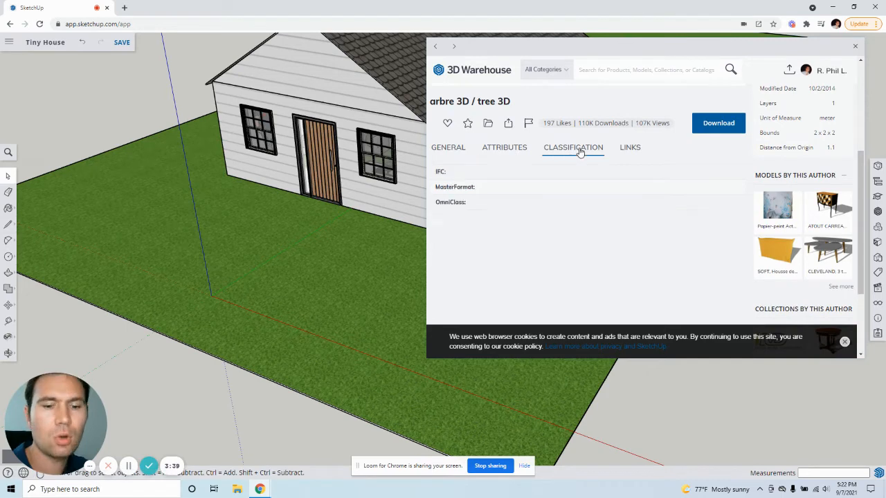
scroll(712, 178, up, 3)
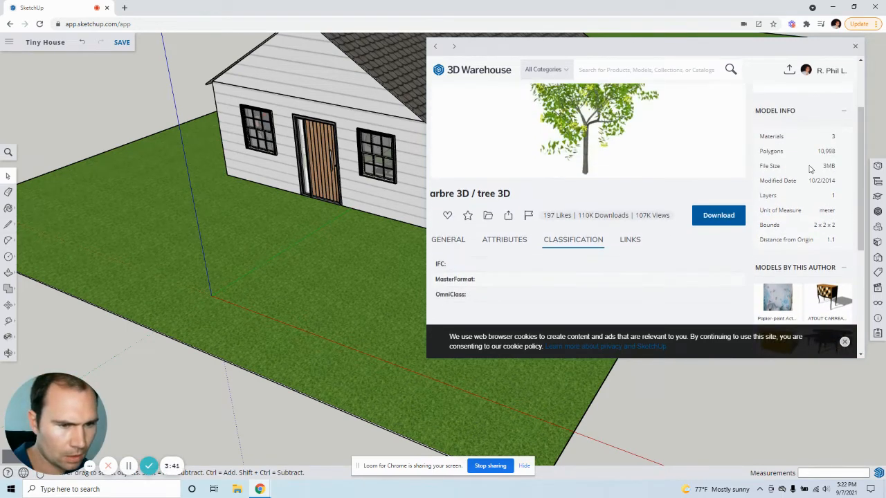
Step: Go back to the tree results and compare the model info of Dummy Plant Tree and Skatter Tree 02 Billboard
click(437, 48)
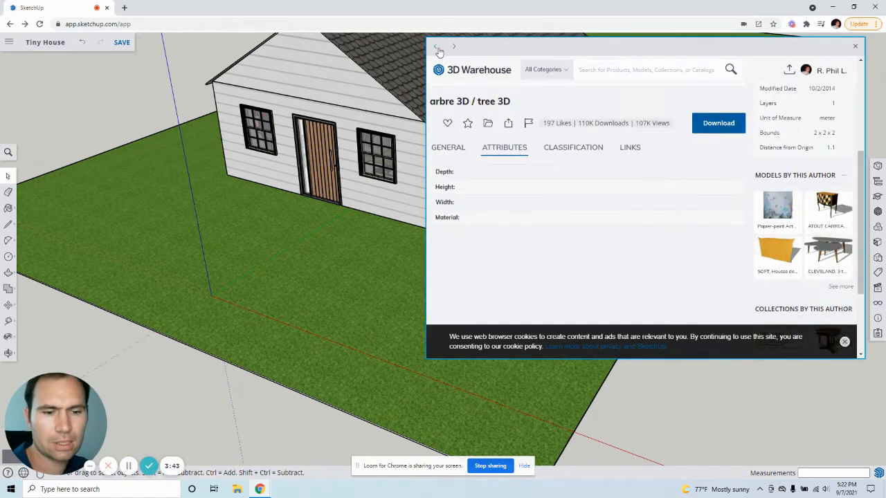
click(436, 49)
click(436, 49)
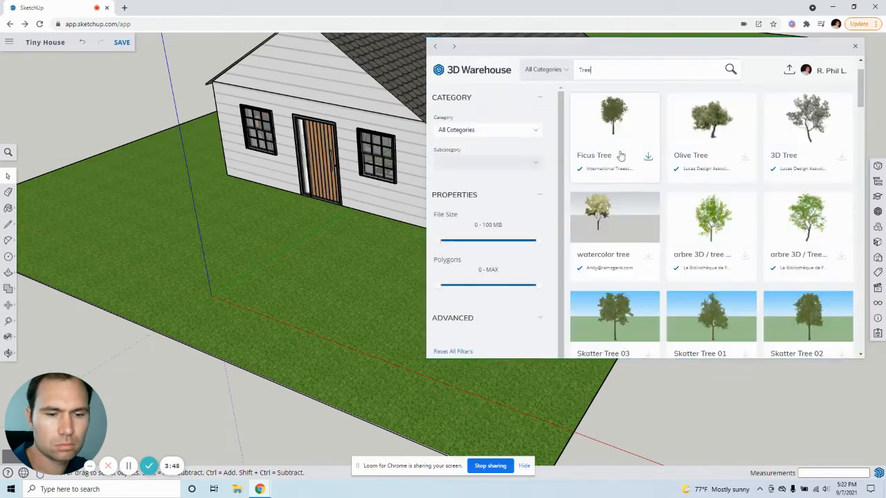
scroll(622, 186, down, 5)
scroll(632, 193, down, 2)
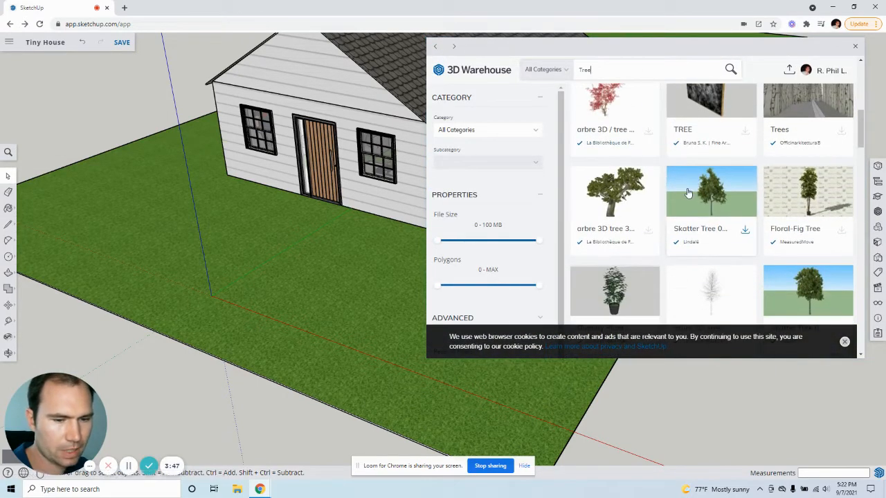
scroll(712, 194, down, 2)
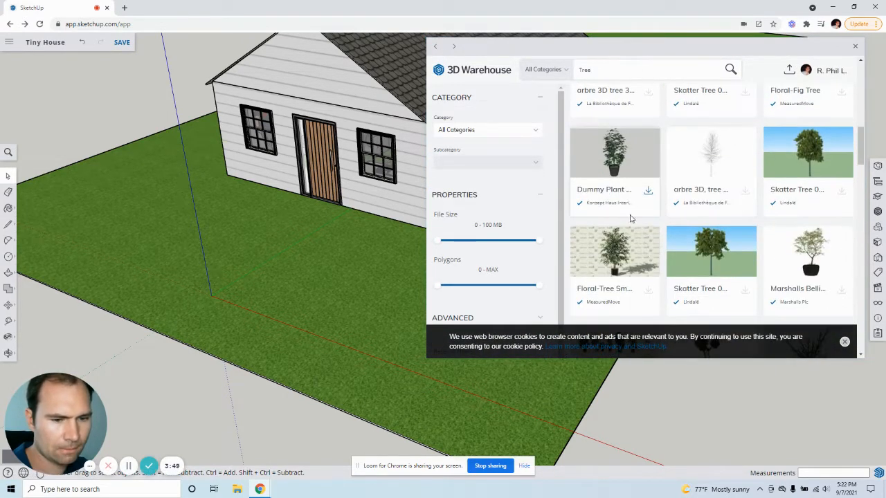
click(618, 172)
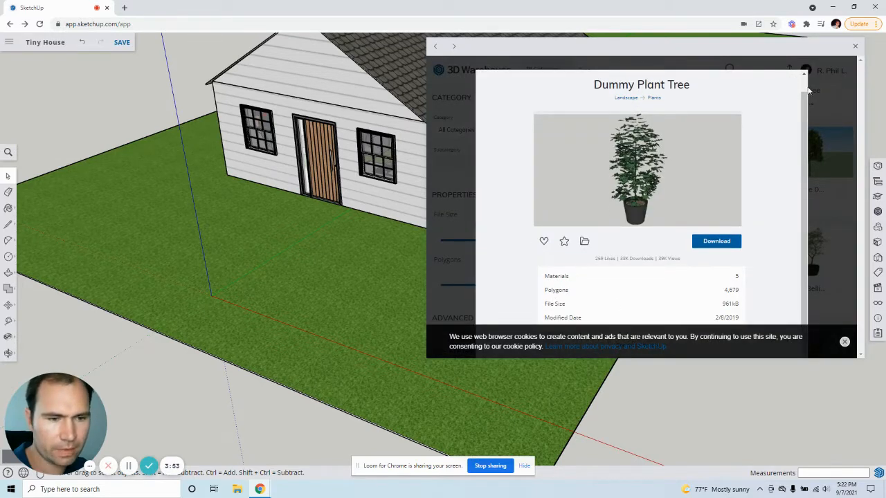
click(825, 111)
click(818, 164)
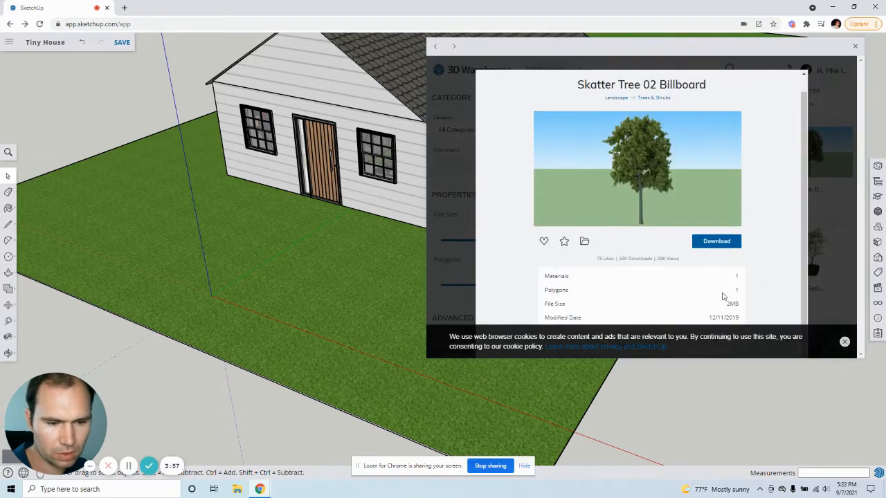
click(819, 177)
Step: Browse further through the tree results and examine the model info of the Land F/X generic conifer
scroll(692, 208, down, 5)
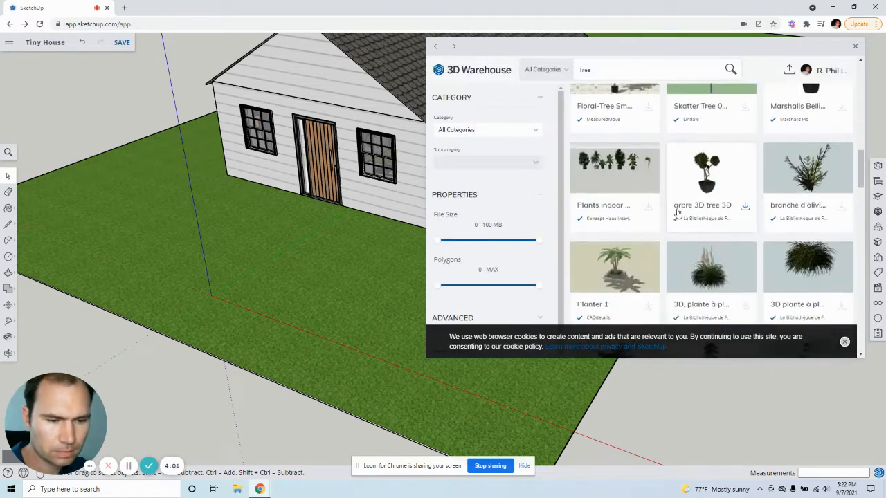
scroll(705, 220, down, 4)
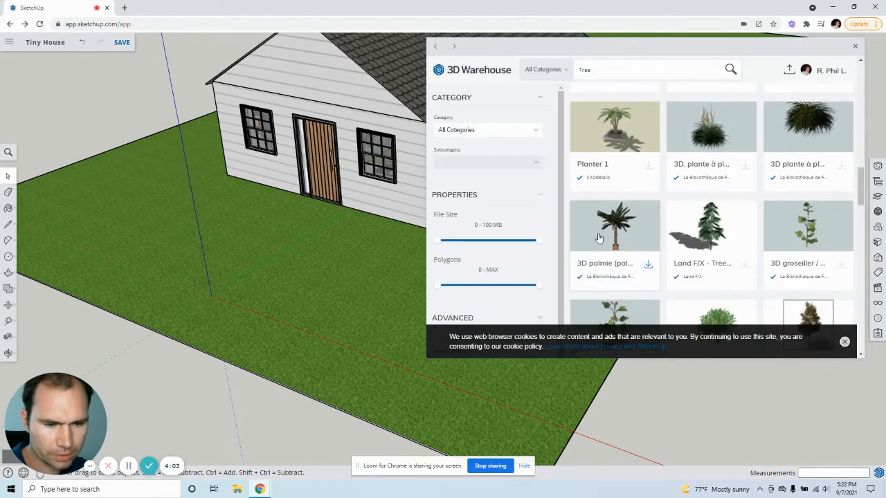
scroll(692, 204, up, 2)
click(712, 188)
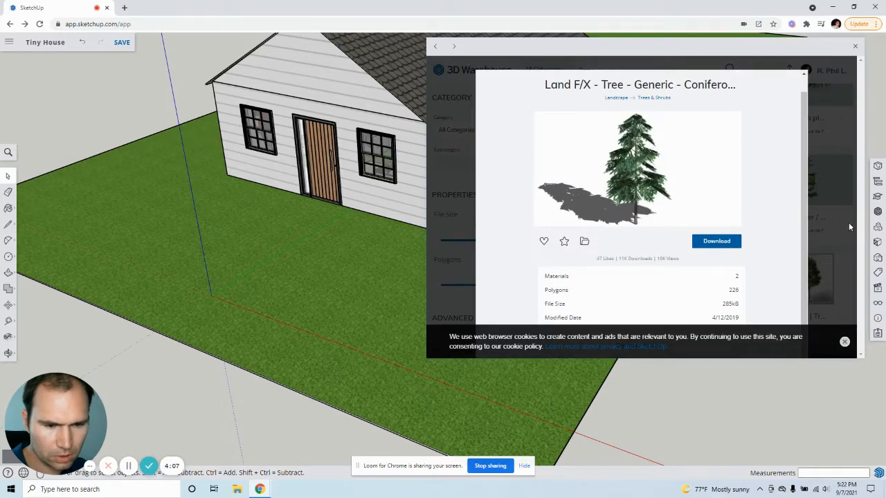
click(821, 282)
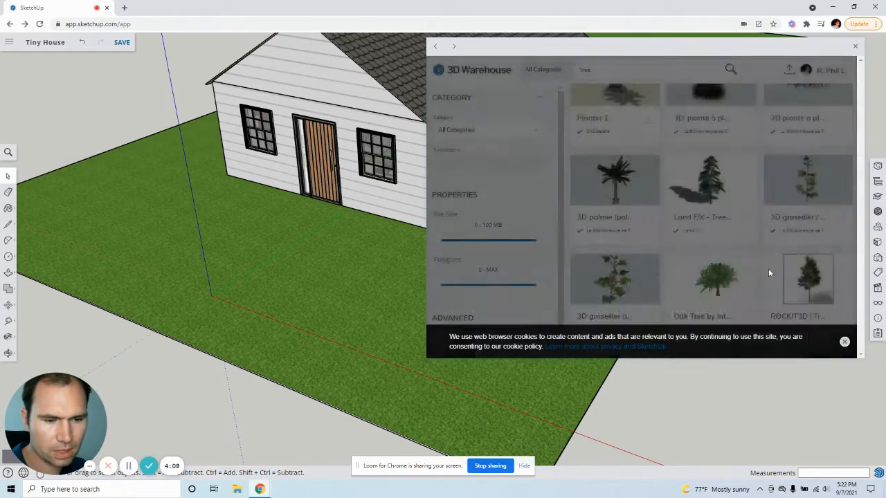
Step: Download the green-leaved "arbre 3D / tree 3D" and place it on the lawn in front of the house's side door
scroll(747, 262, up, 10)
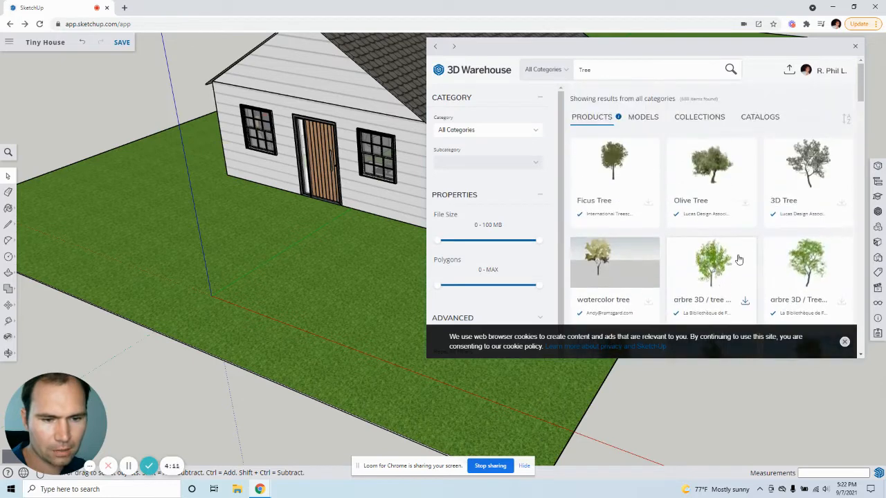
scroll(719, 229, down, 1)
click(712, 222)
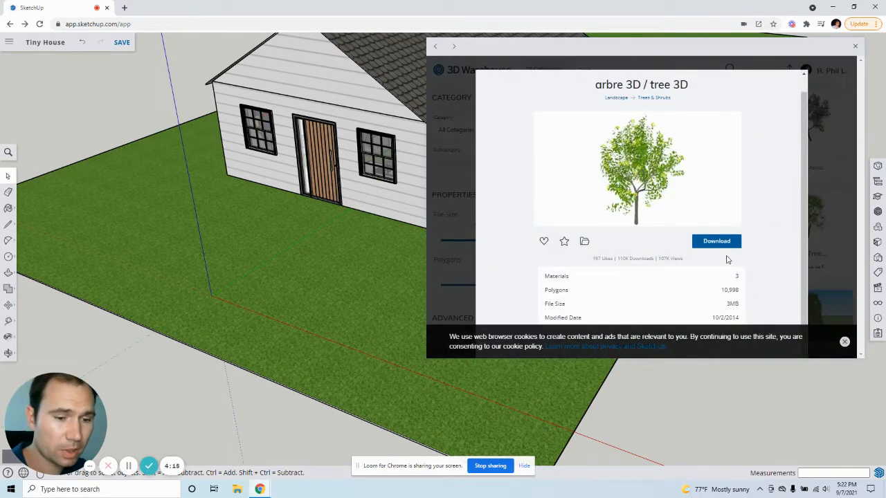
click(716, 240)
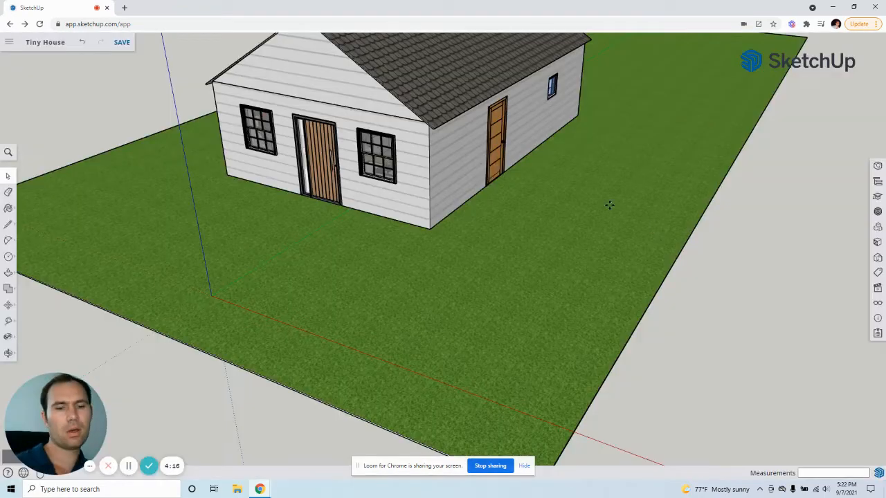
click(522, 267)
Step: Scale the tree up uniformly about its opposite corner by a factor of about 1.72 and deselect it
middle_drag(494, 229, 557, 194)
scroll(557, 194, up, 10)
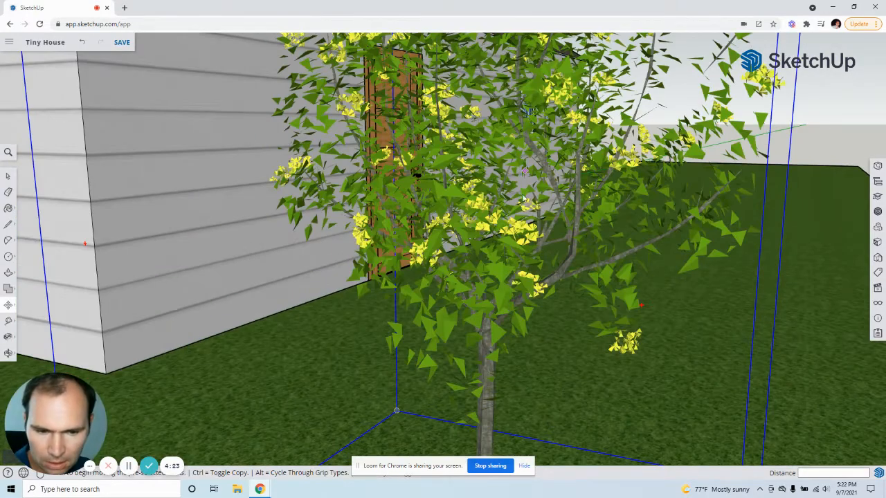
middle_drag(520, 168, 564, 246)
scroll(511, 253, down, 8)
key(m)
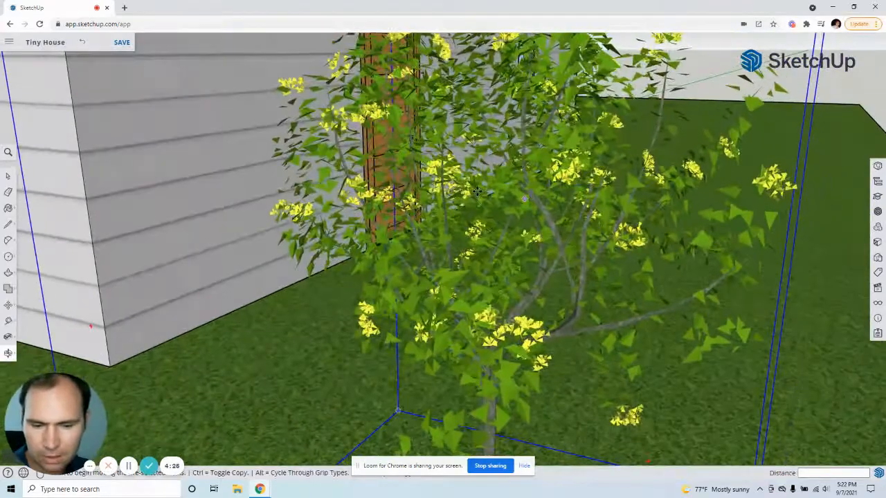
middle_drag(511, 253, 512, 262)
scroll(514, 261, down, 10)
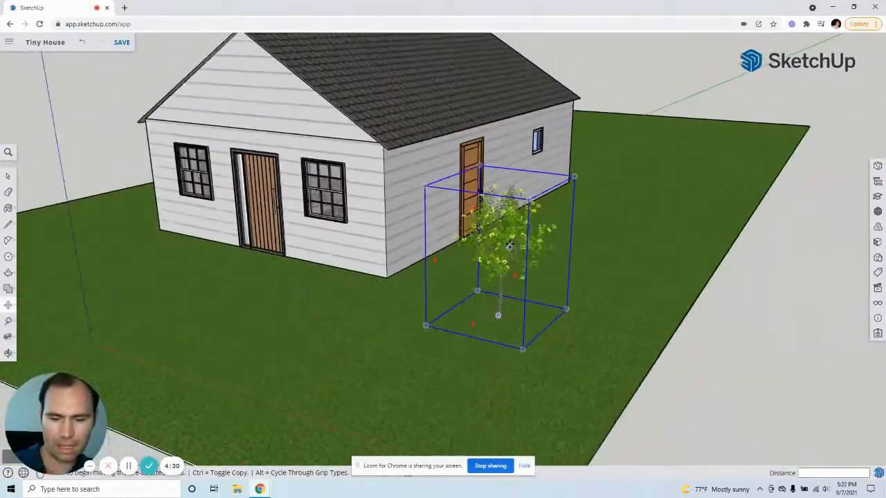
key(s)
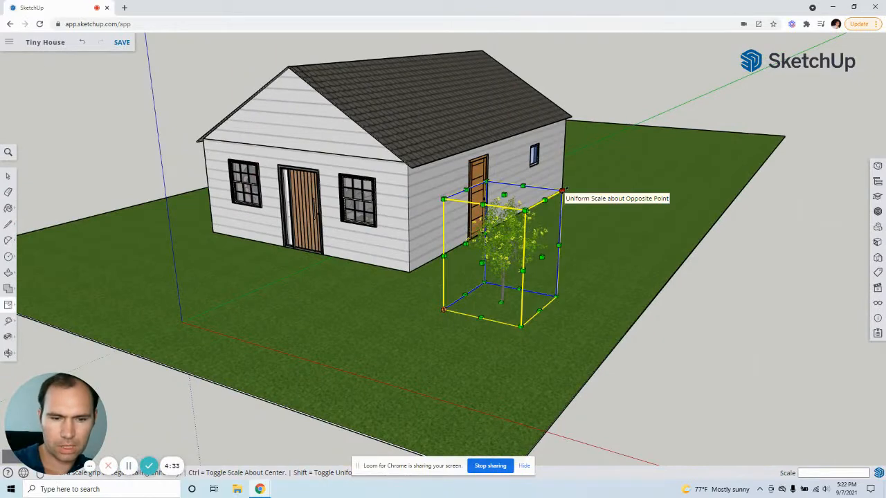
click(561, 189)
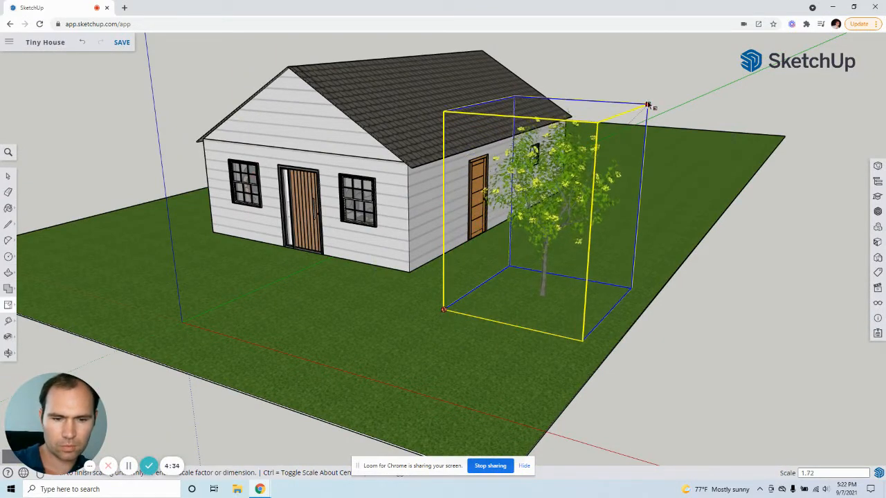
click(647, 106)
key(space)
click(746, 301)
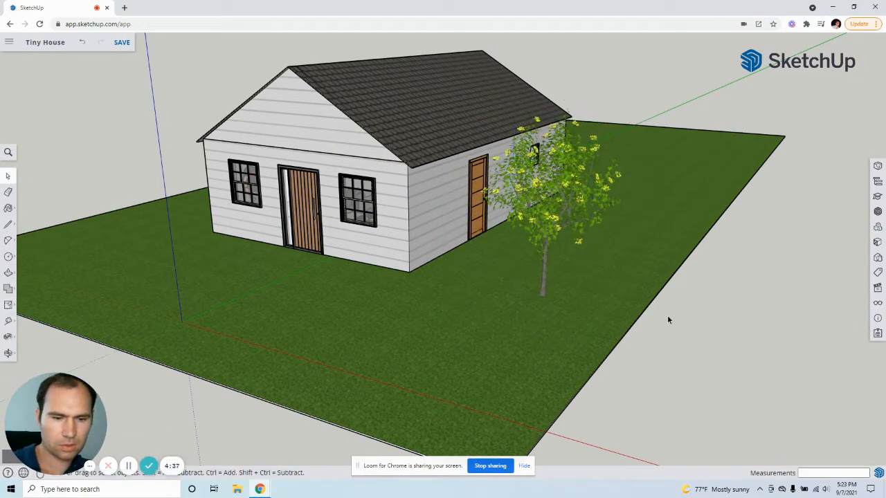
Step: Move the tree by the base of its trunk about 3' 9" across the lawn, keeping the trunk on the grass
middle_drag(667, 316, 646, 293)
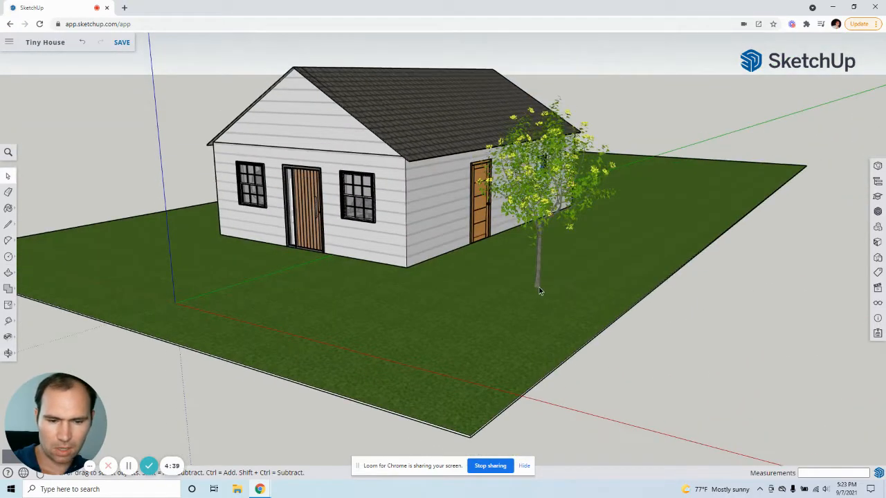
click(539, 289)
key(m)
scroll(532, 292, up, 3)
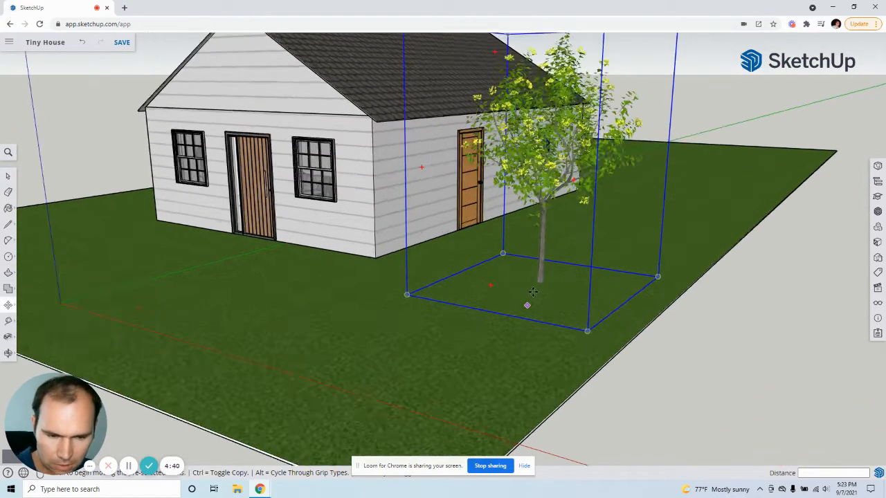
scroll(532, 292, up, 4)
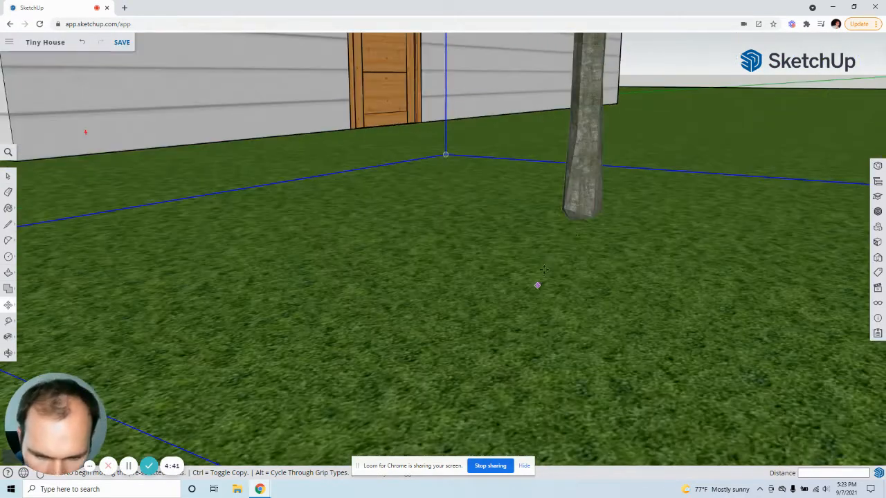
click(585, 215)
scroll(487, 249, down, 2)
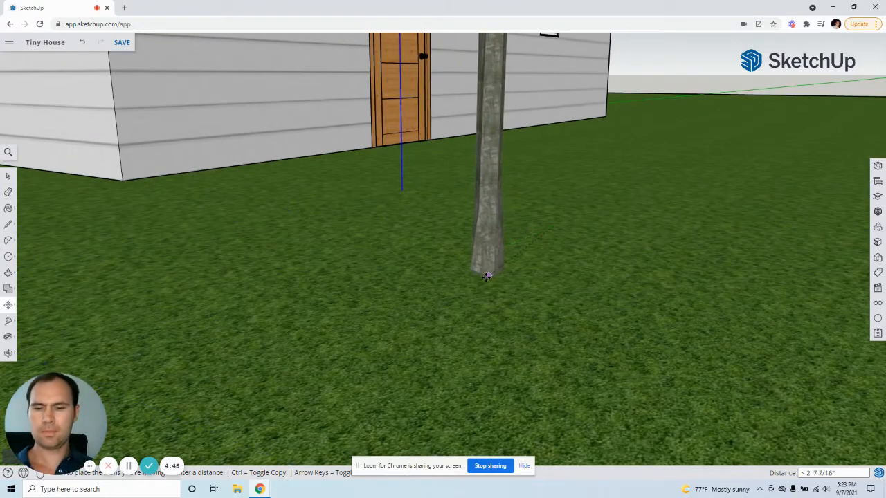
click(482, 306)
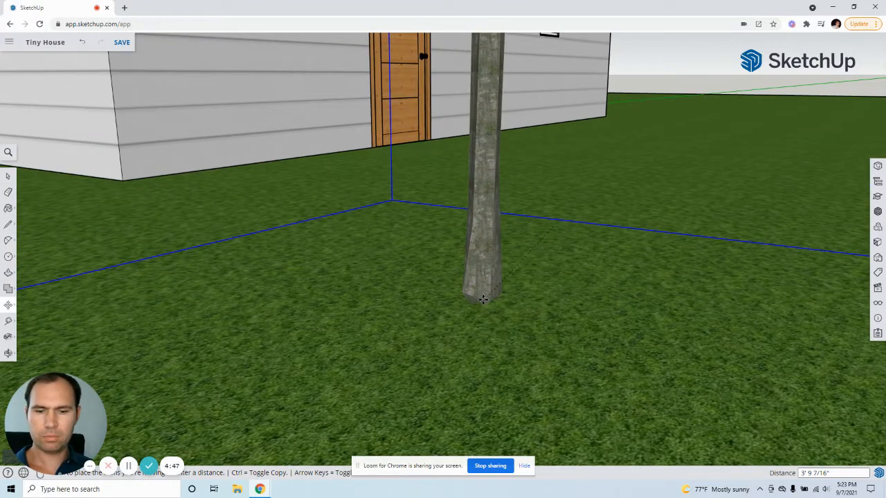
scroll(509, 305, down, 6)
middle_drag(546, 269, 493, 281)
scroll(386, 314, up, 2)
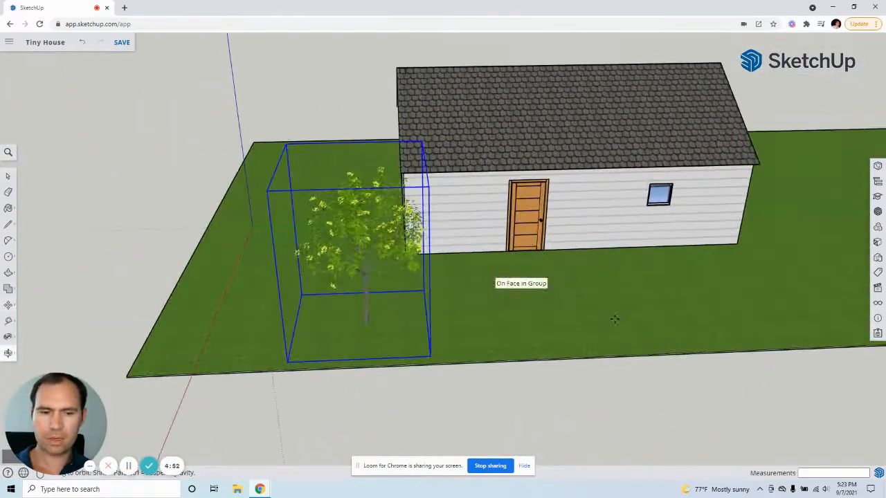
scroll(749, 288, up, 4)
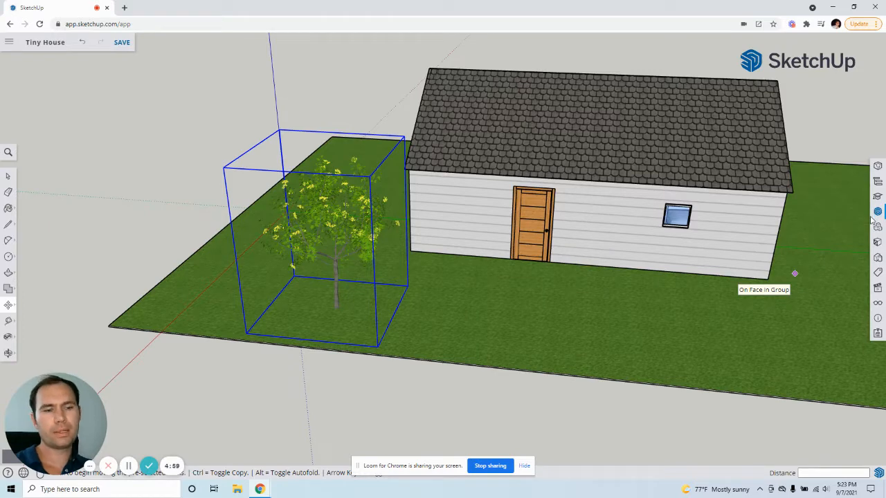
Step: Open 3D Warehouse and get ready to enter a search term
click(877, 212)
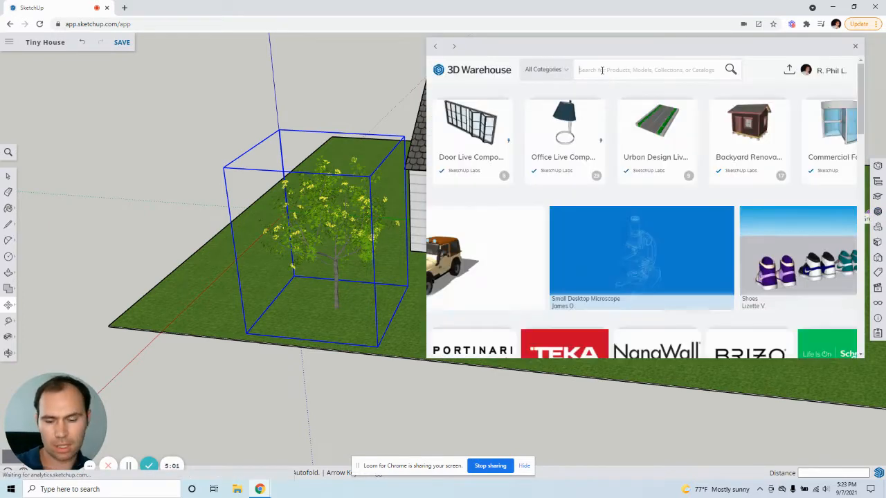
click(602, 70)
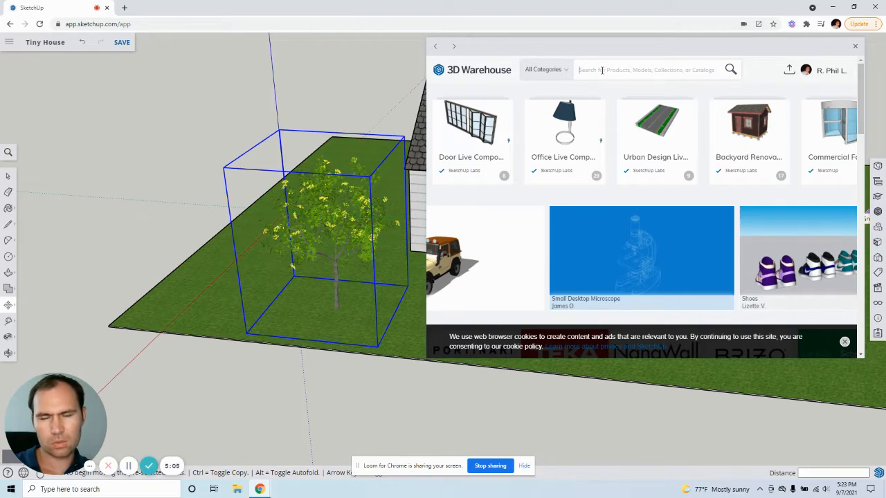
text(Dar)
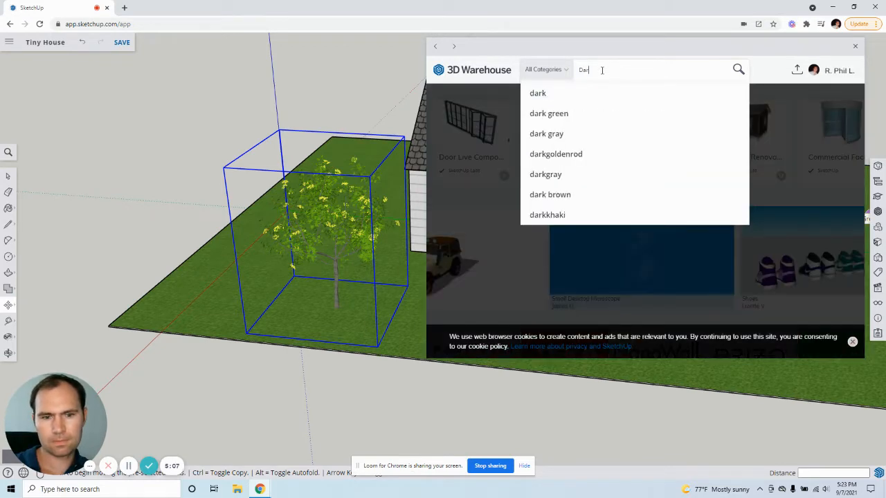
text(ge)
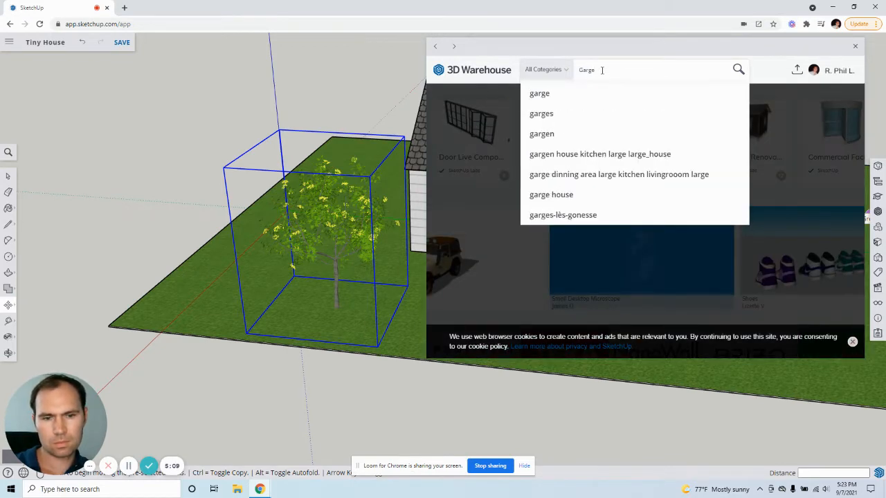
key(BackSpace)
key(BackSpace)
key(BackSpace)
key(BackSpace)
key(BackSpace)
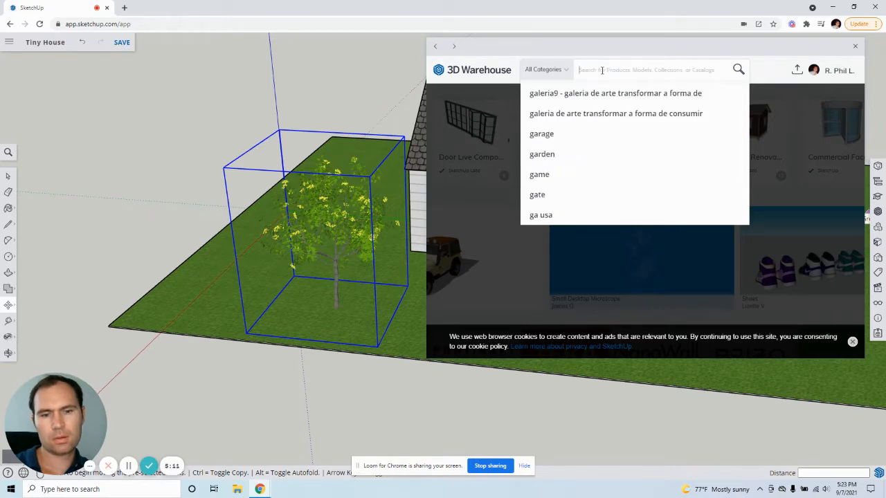
Step: Search 3D Warehouse for "Flower Bed" and show the results under models instead of products
text(Flower Bed)
key(Return)
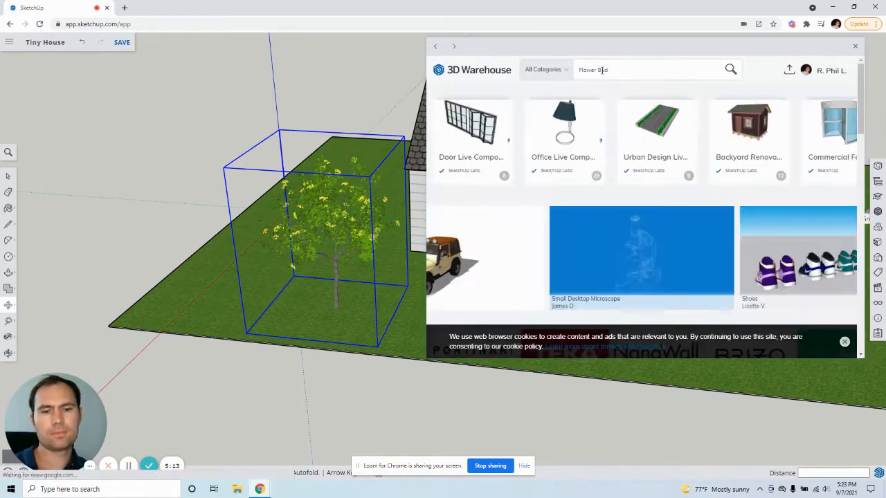
click(643, 122)
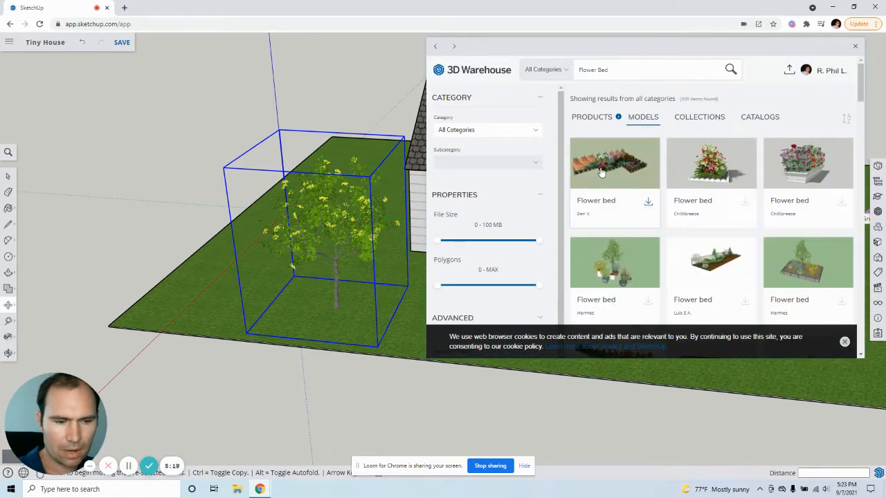
Step: Examine the preview and model info of the first "Flower bed" result, then close its details
click(601, 173)
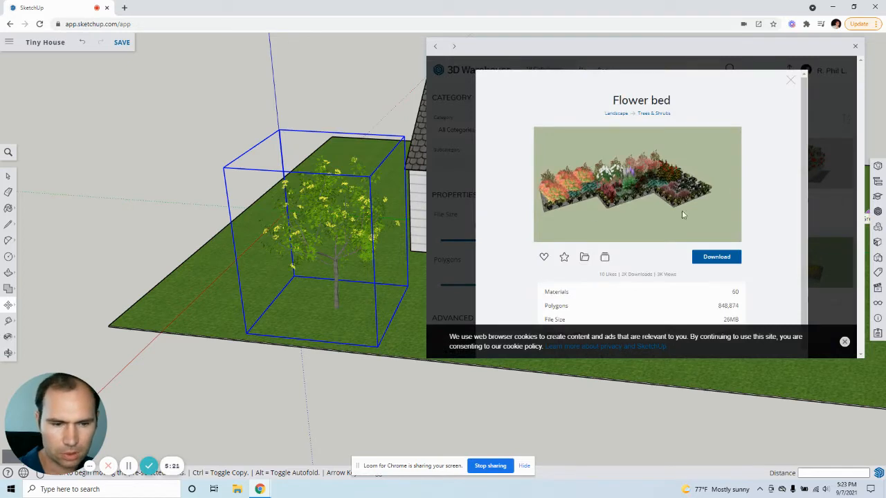
click(790, 80)
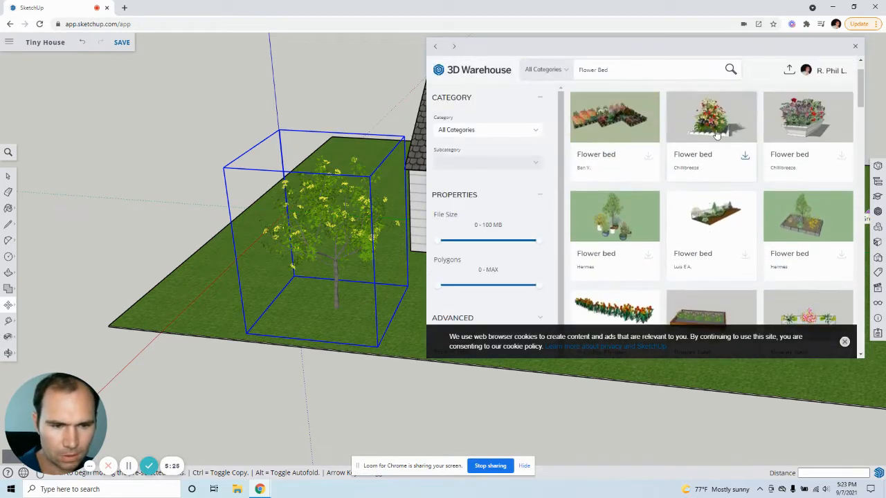
Step: Download the "flower bed blue" model from the search results and place it on the lawn in front of the house
click(717, 133)
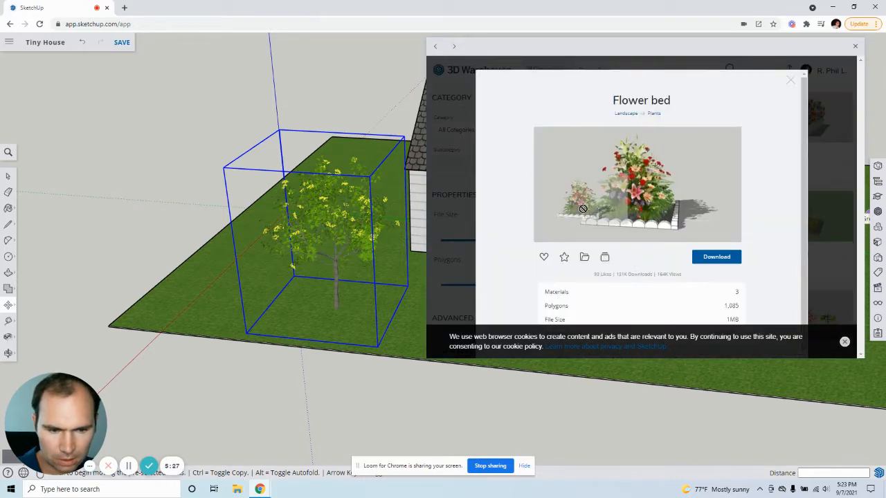
click(787, 81)
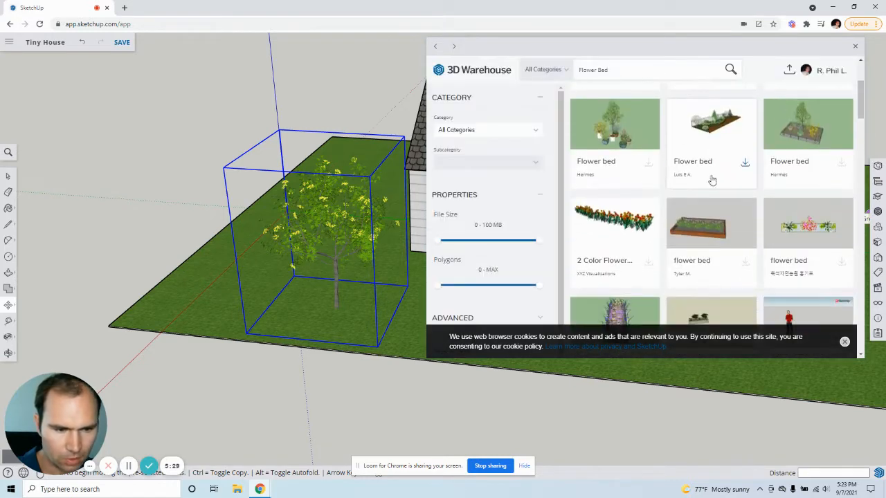
scroll(804, 236, down, 2)
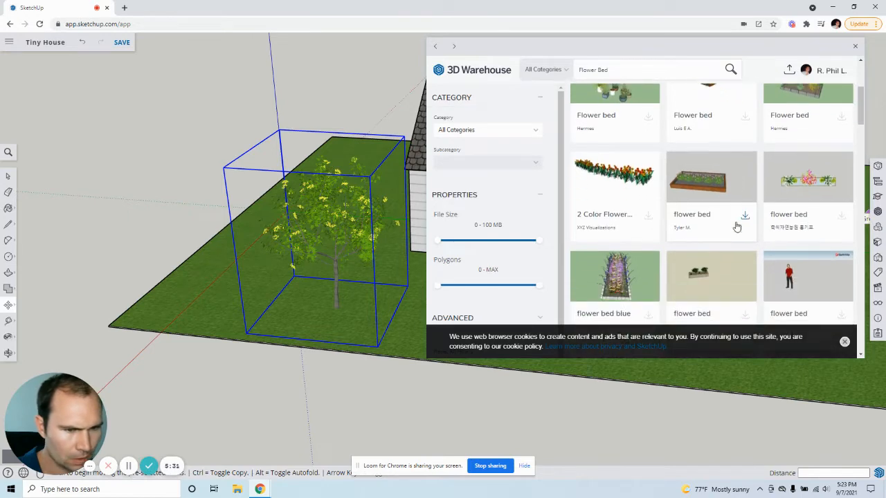
click(618, 242)
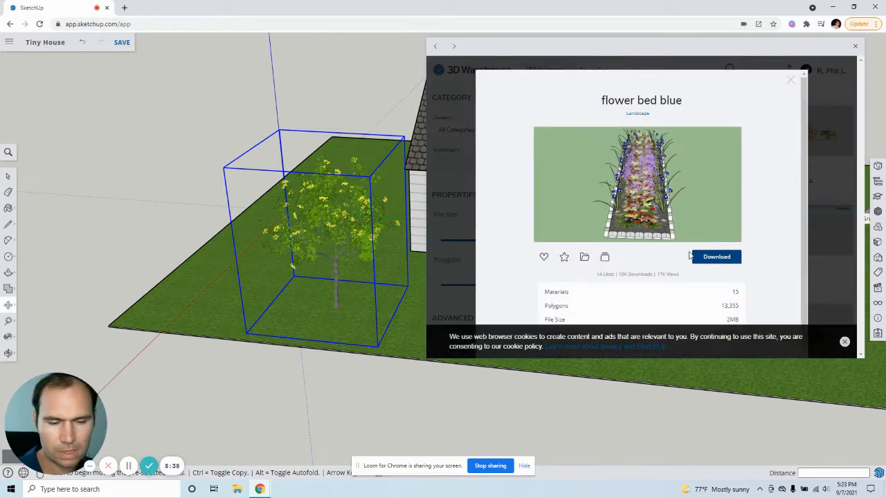
click(692, 257)
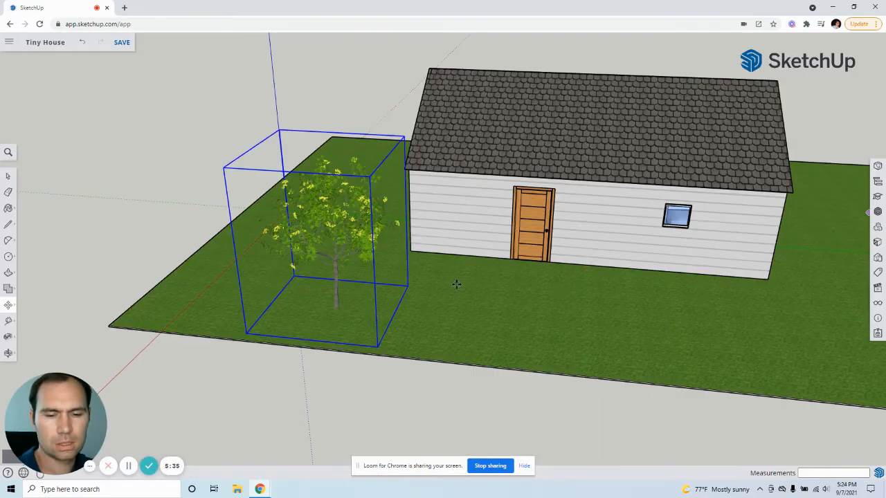
click(580, 261)
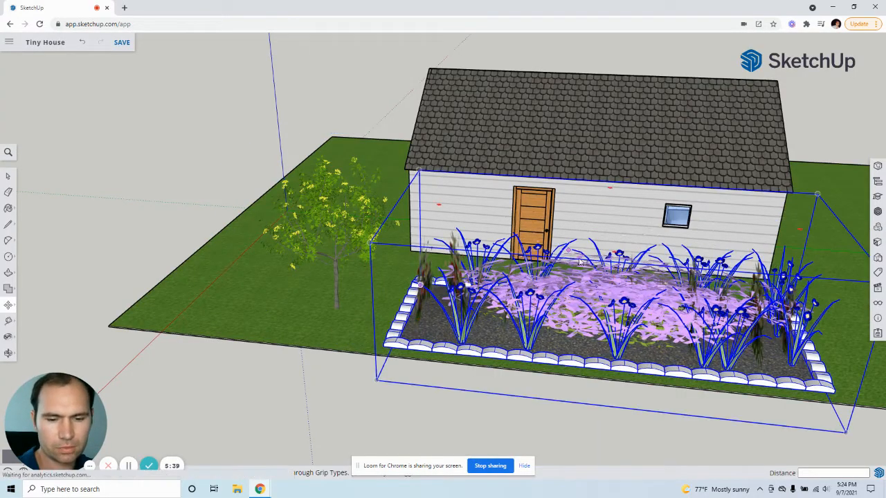
Step: Delete the oversized blue flower bed from the lawn in front of the house
middle_drag(579, 262, 89, 225)
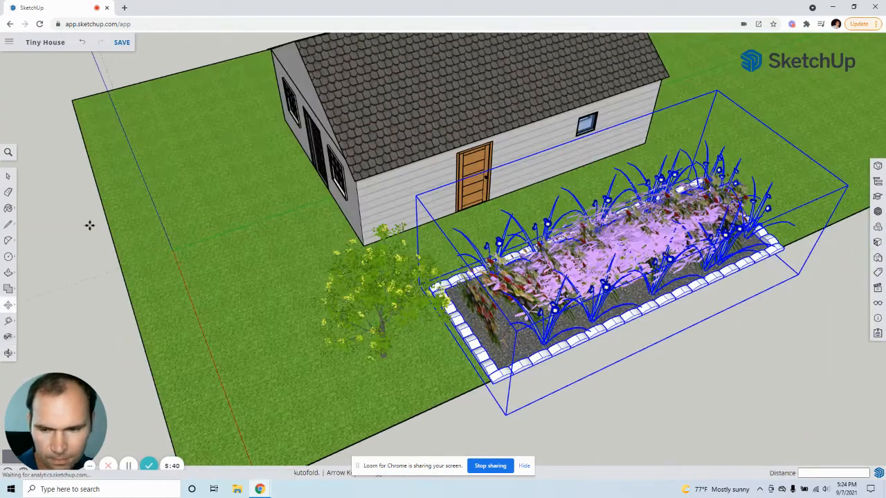
click(12, 177)
click(819, 348)
middle_drag(761, 289, 644, 303)
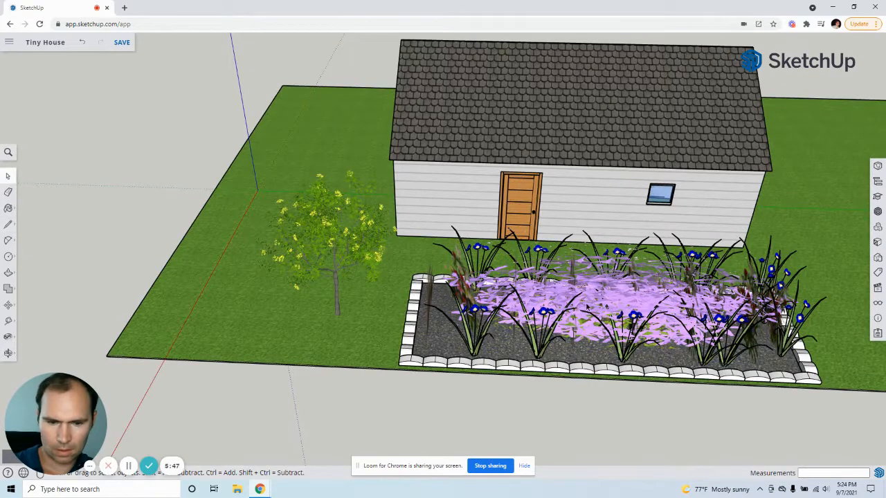
click(647, 372)
key(Delete)
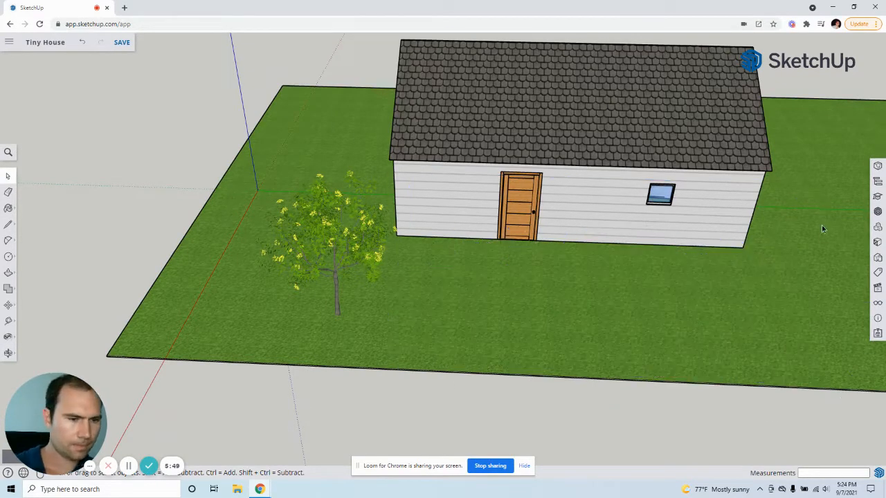
Step: Search 3D Warehouse for "Shrub" and show the results under models instead of products
click(878, 212)
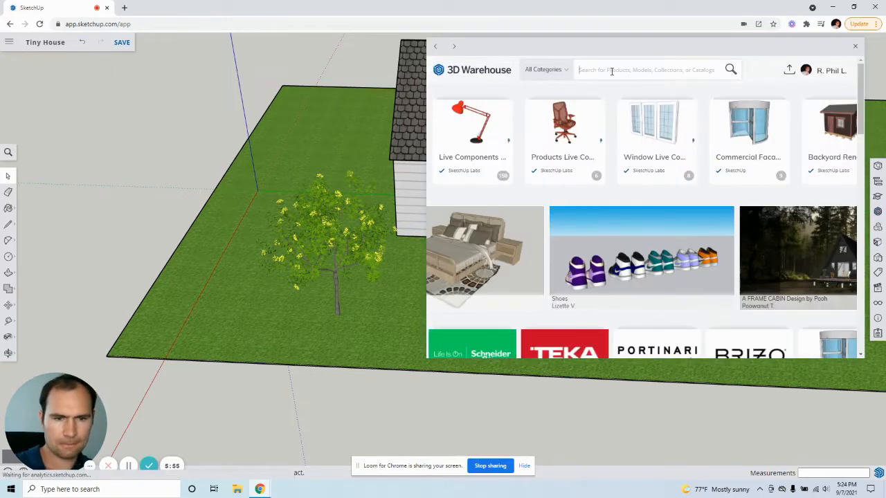
click(611, 71)
text(Shrub)
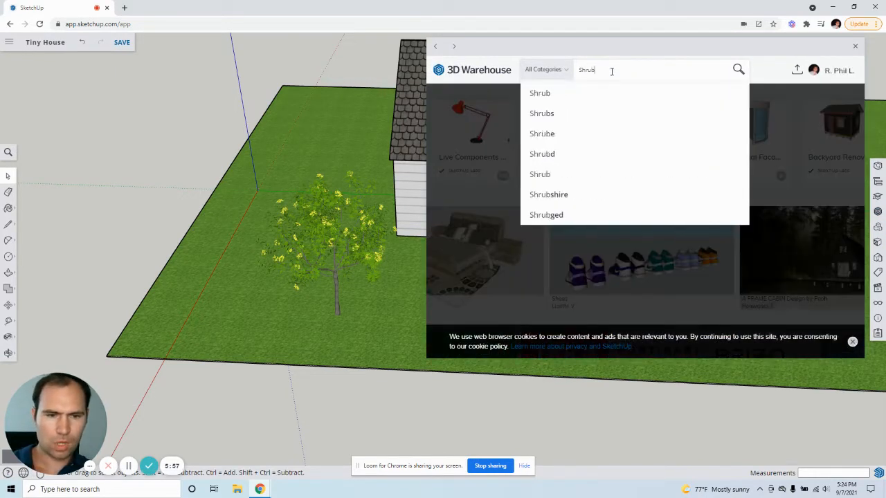
key(Return)
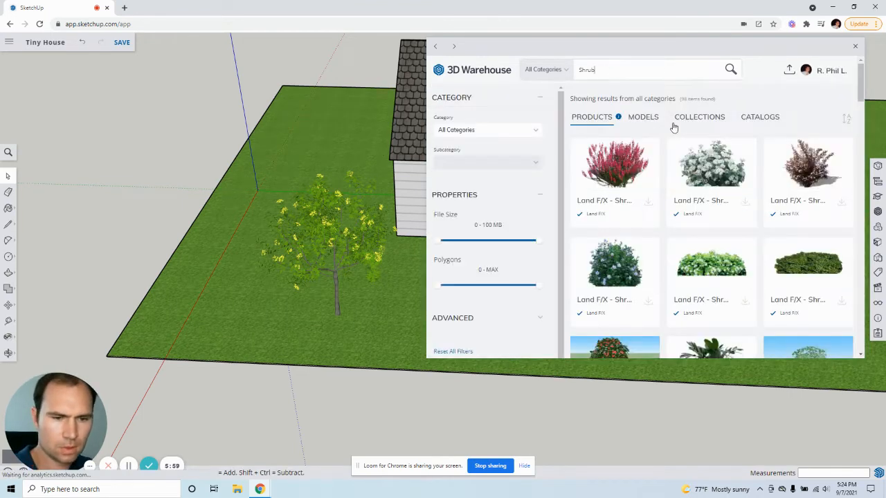
click(654, 124)
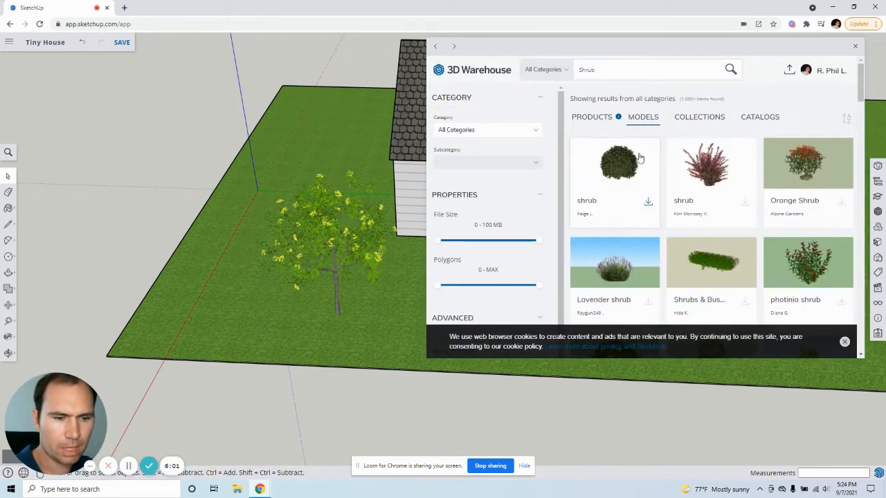
Step: Find the "tree shrub" model among the results, download it and place it on the lawn in front of the door
scroll(642, 168, down, 2)
scroll(687, 235, down, 10)
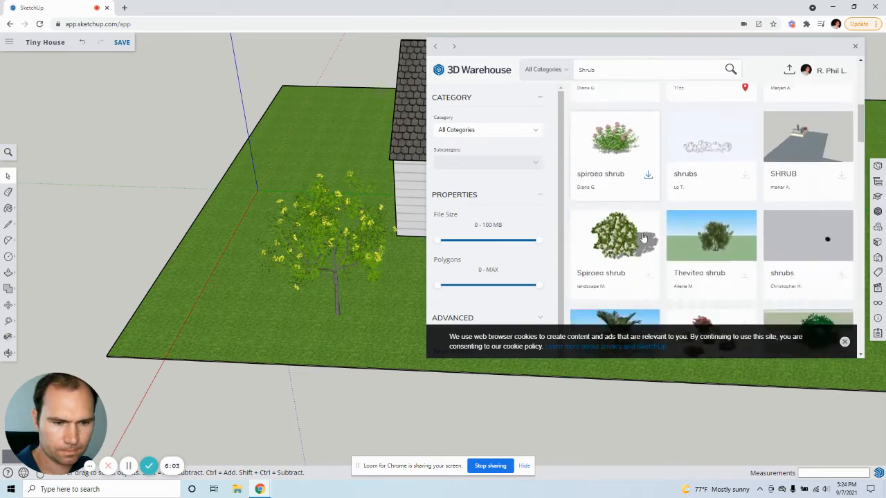
scroll(665, 235, down, 2)
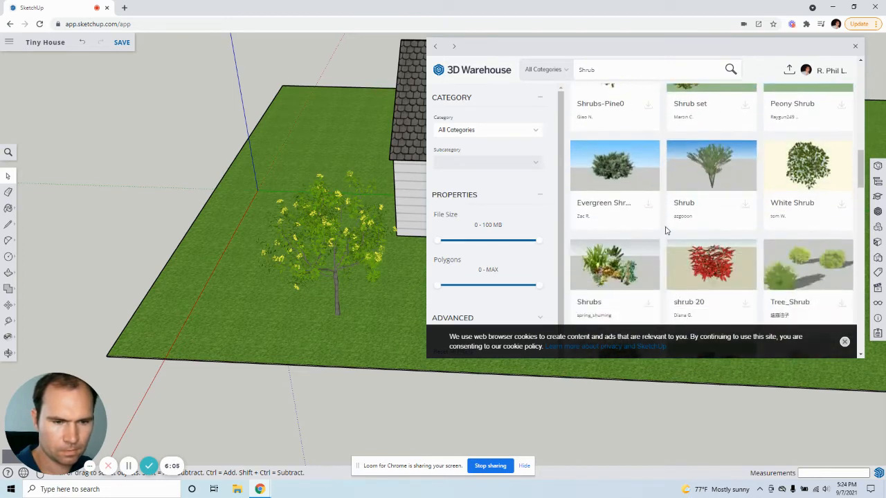
scroll(668, 234, down, 4)
scroll(672, 231, down, 4)
scroll(664, 222, up, 3)
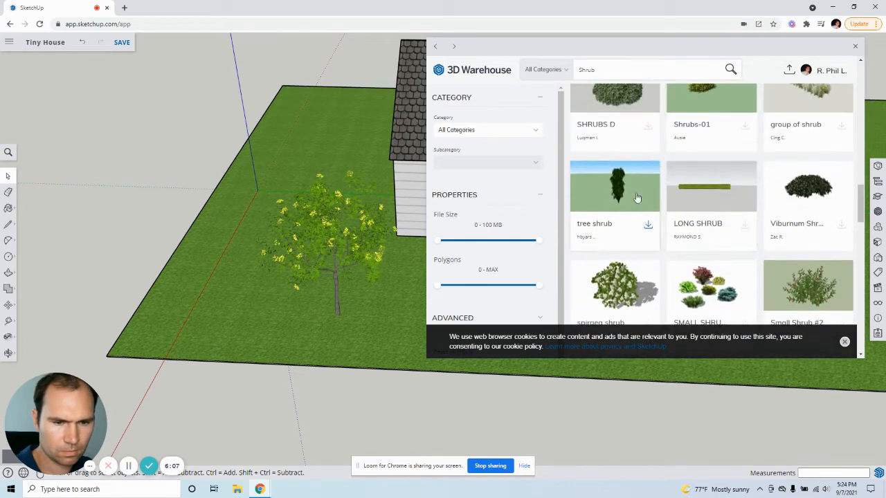
click(628, 198)
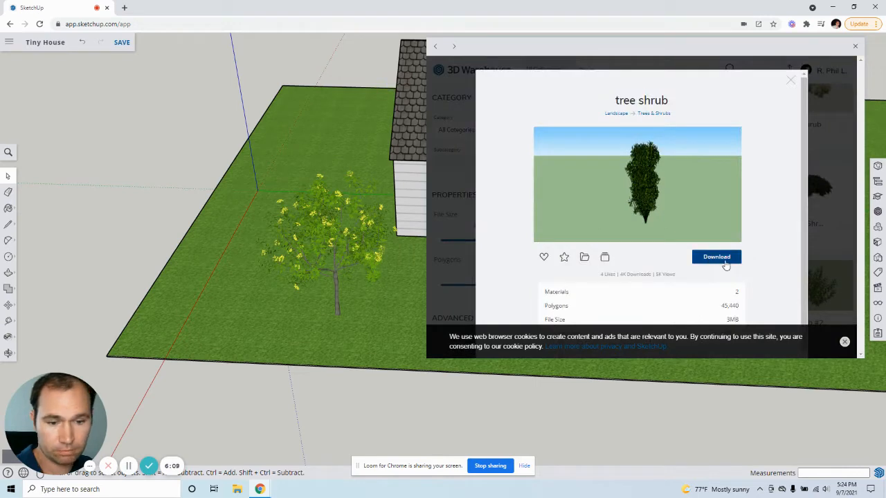
click(717, 257)
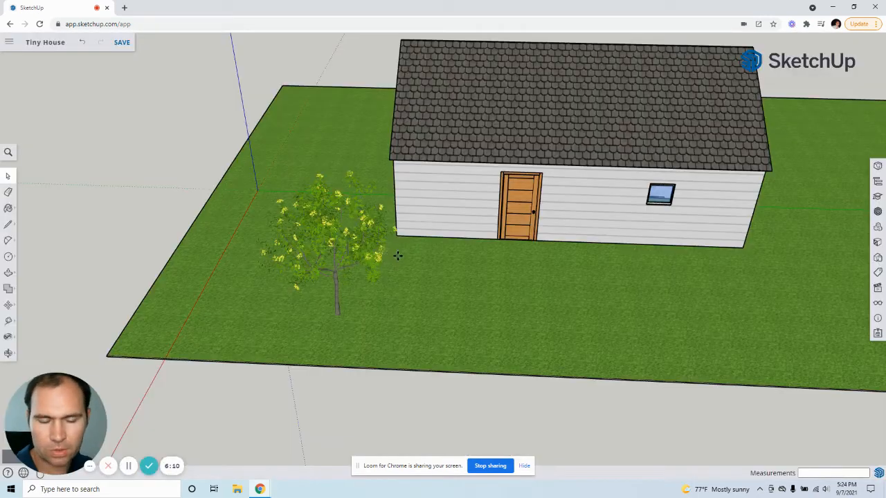
click(480, 232)
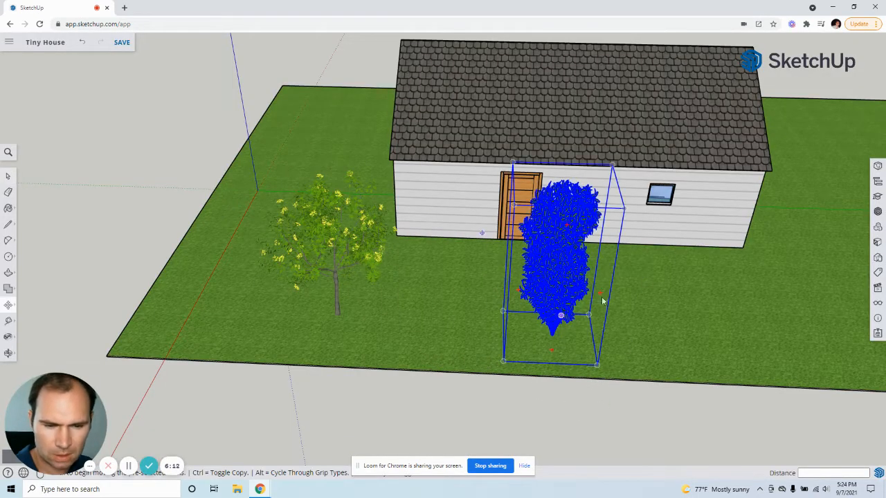
Step: Scale the shrub down to about 0.42 from its upper corner and deselect it
middle_drag(480, 232, 503, 225)
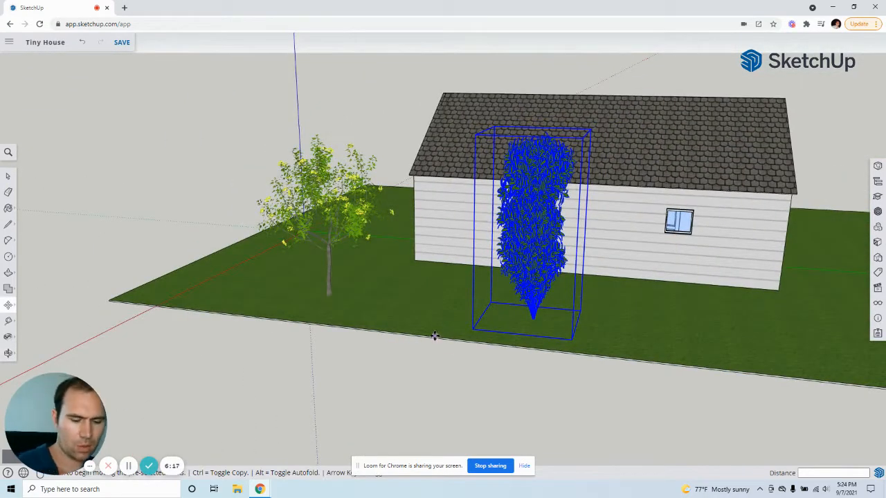
key(s)
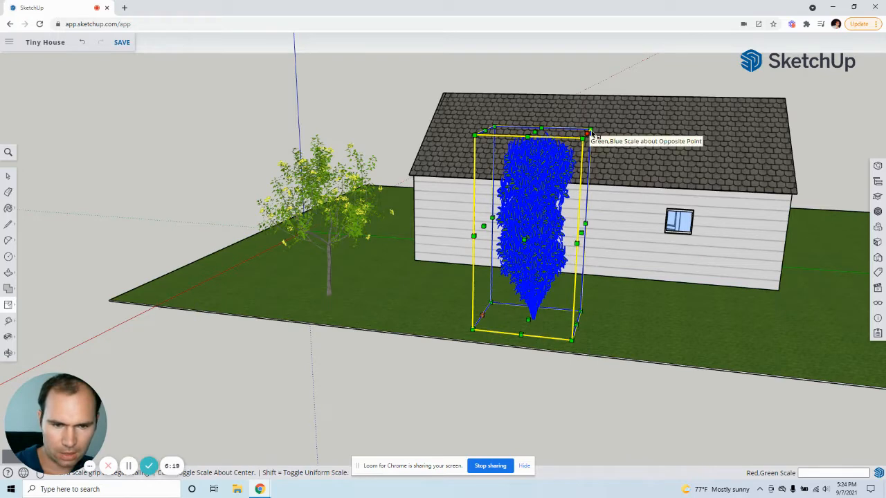
click(588, 131)
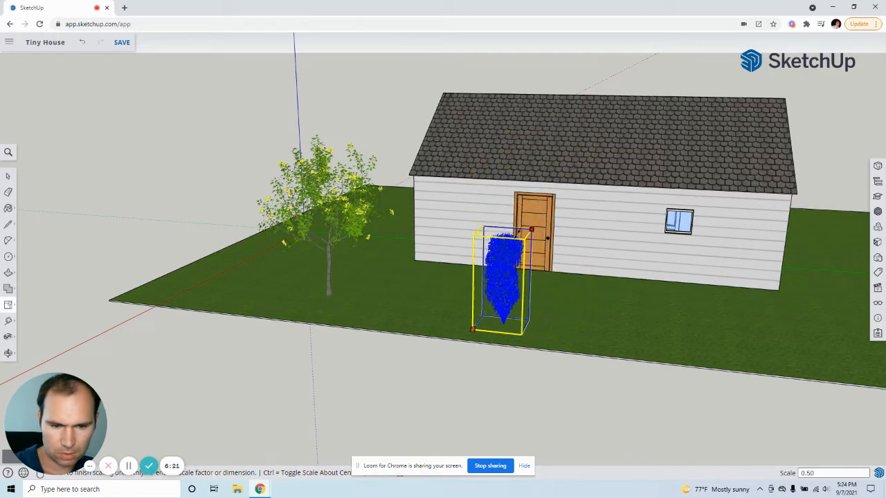
click(517, 246)
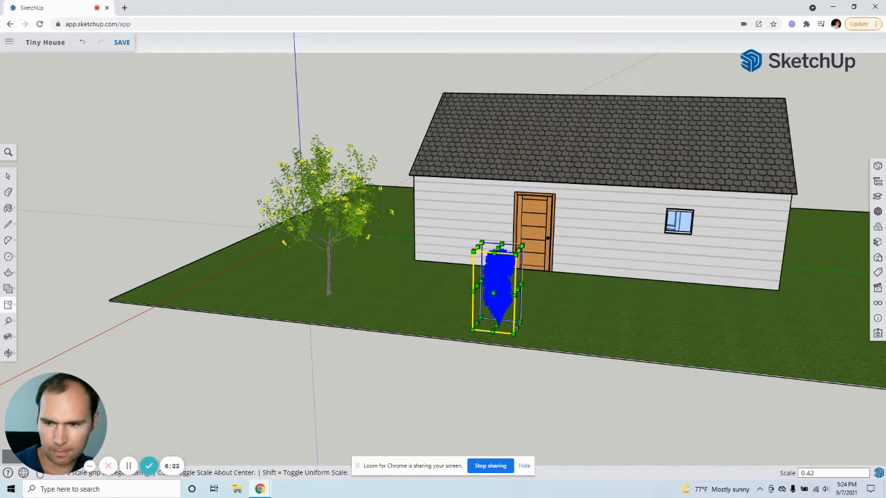
click(8, 177)
click(646, 382)
Step: Move the shrub by the base of its stem about 14' 1" to the house wall, between the door and the corner nearest the tree
scroll(509, 298, up, 5)
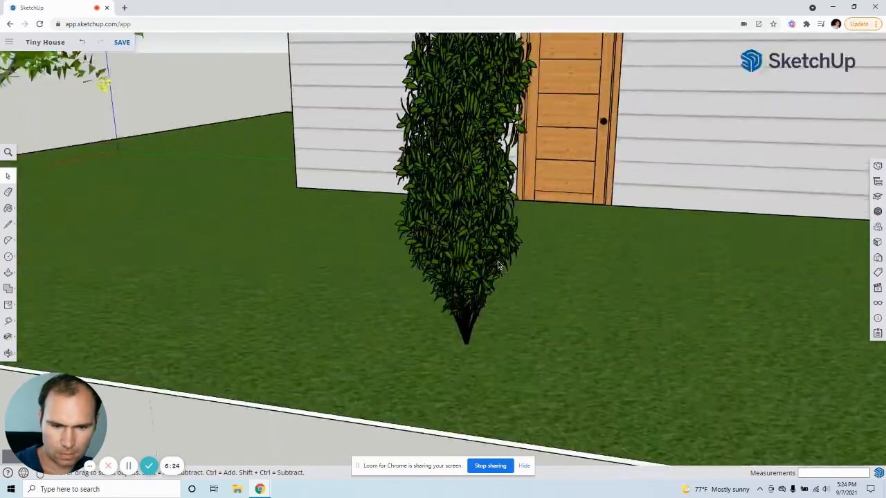
scroll(498, 265, up, 5)
middle_drag(498, 264, 473, 205)
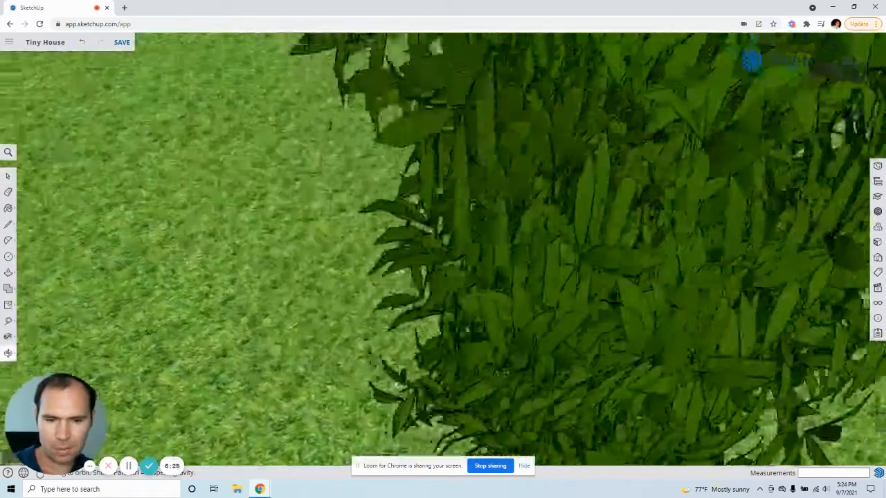
middle_drag(504, 372, 491, 269)
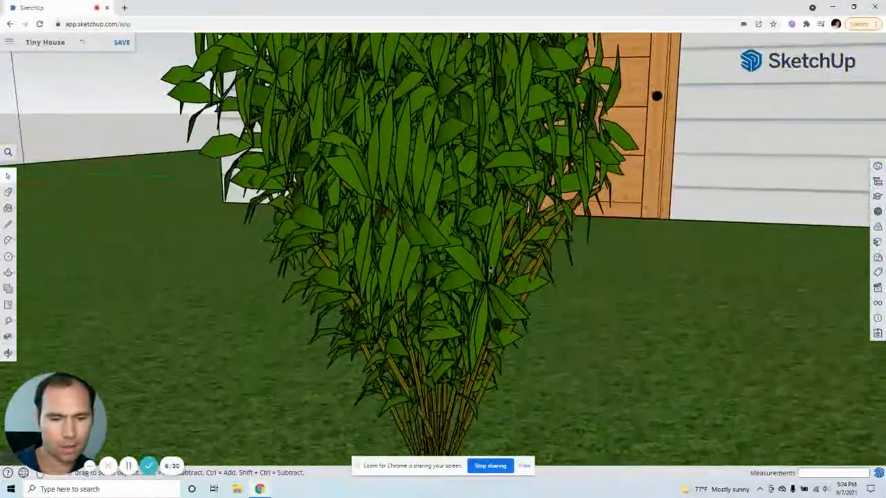
scroll(489, 269, down, 5)
click(467, 334)
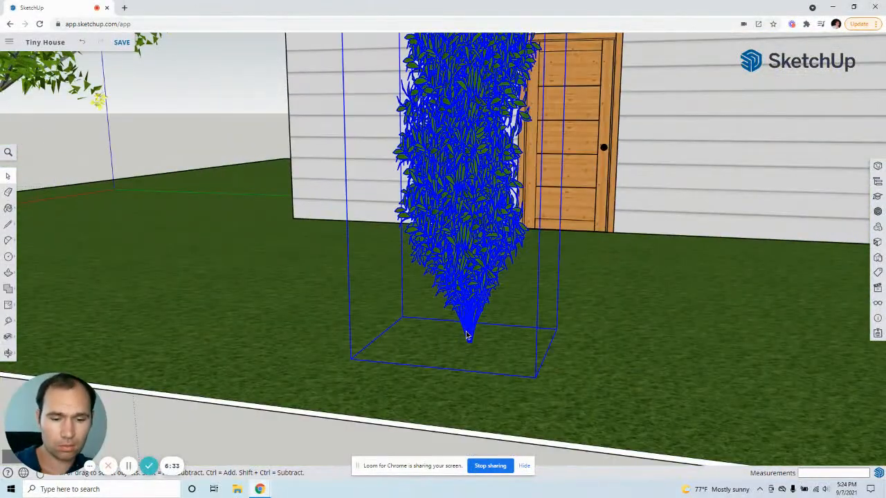
key(m)
click(467, 339)
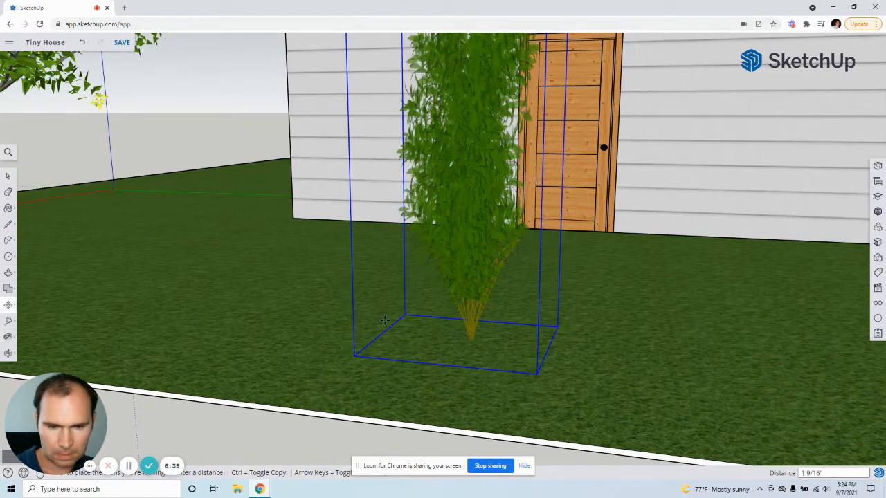
scroll(512, 339, down, 4)
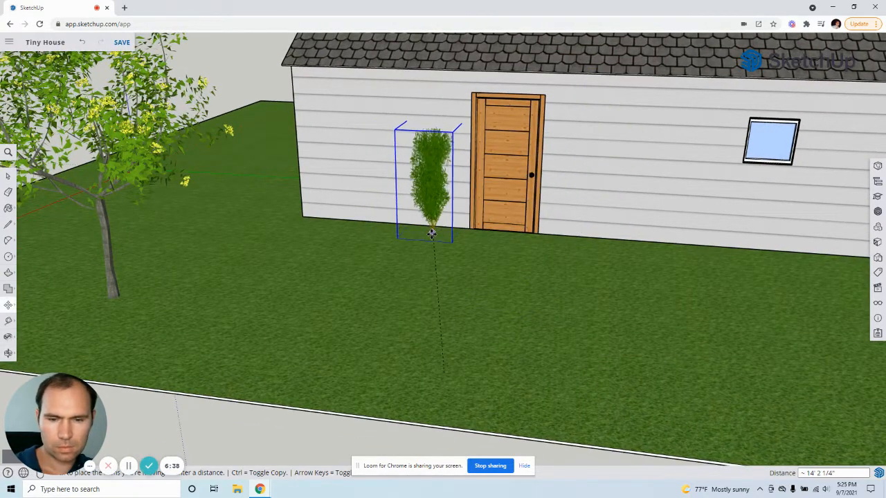
click(432, 234)
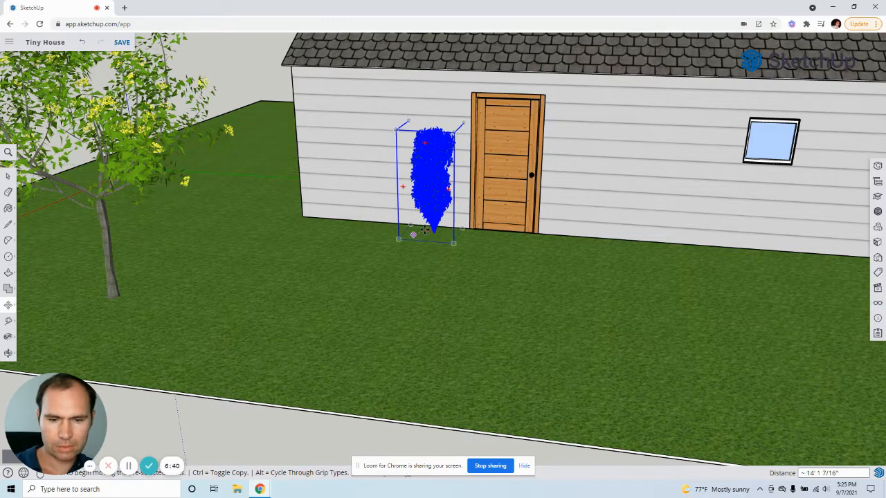
Step: Copy the shrub from its base about 4' 8" along the front wall toward the house corner
scroll(411, 234, up, 3)
click(463, 232)
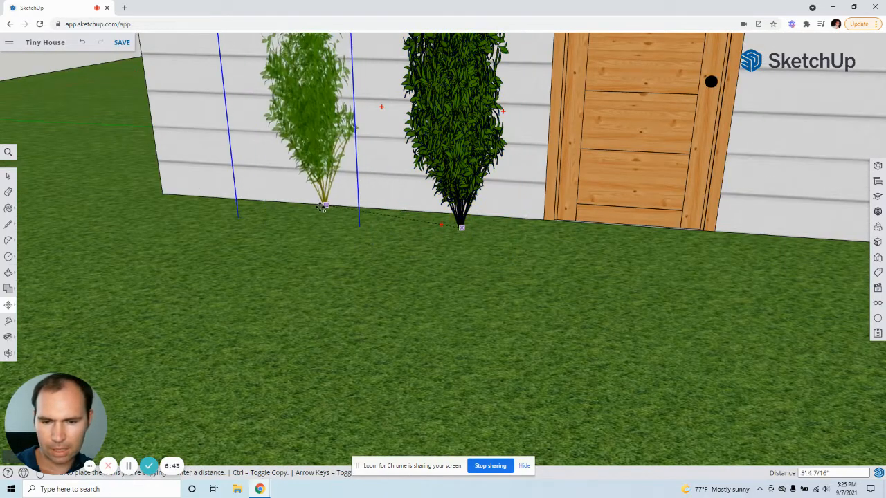
click(248, 212)
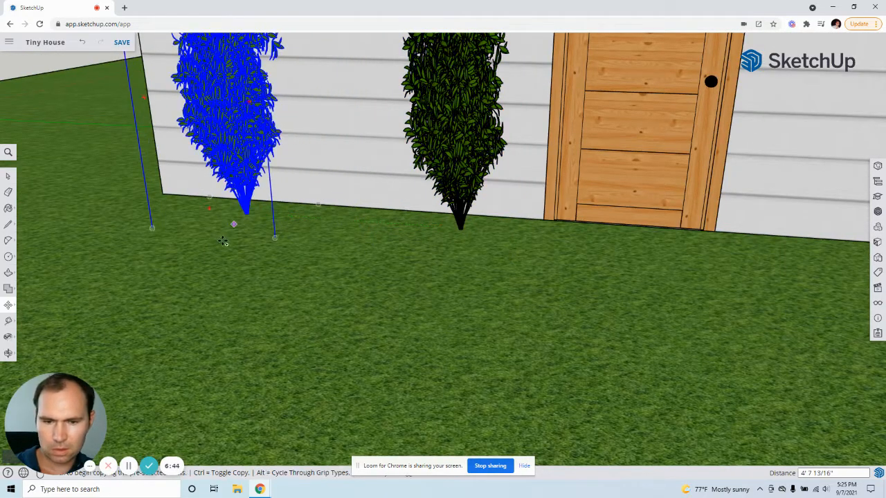
Step: Copy the corner shrub from its base about 11' 2 1/2" along the wall to the window side of the door
scroll(248, 214, down, 3)
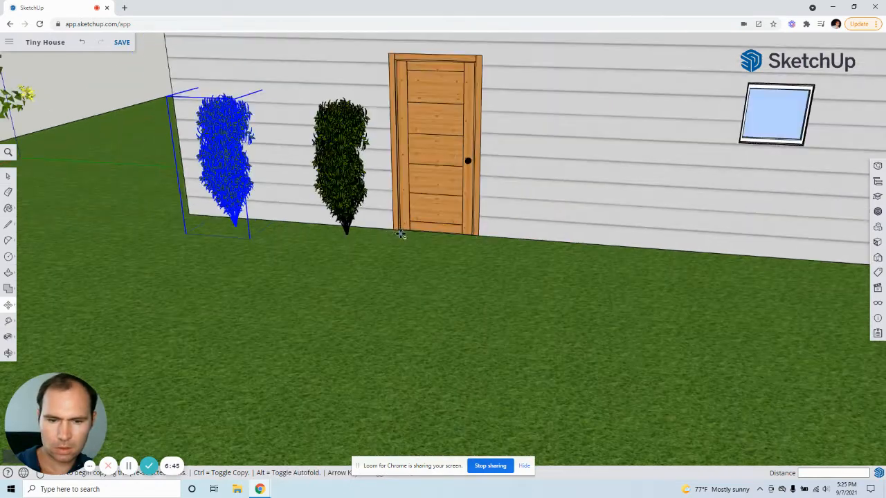
click(236, 226)
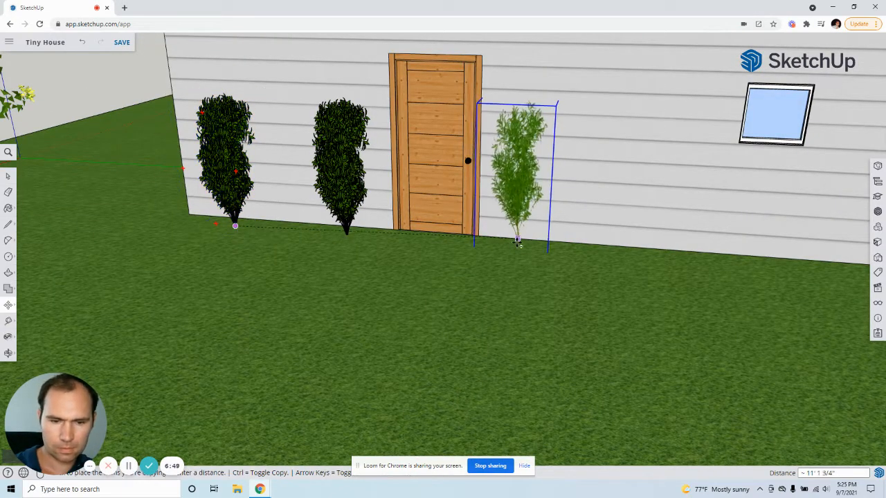
click(526, 249)
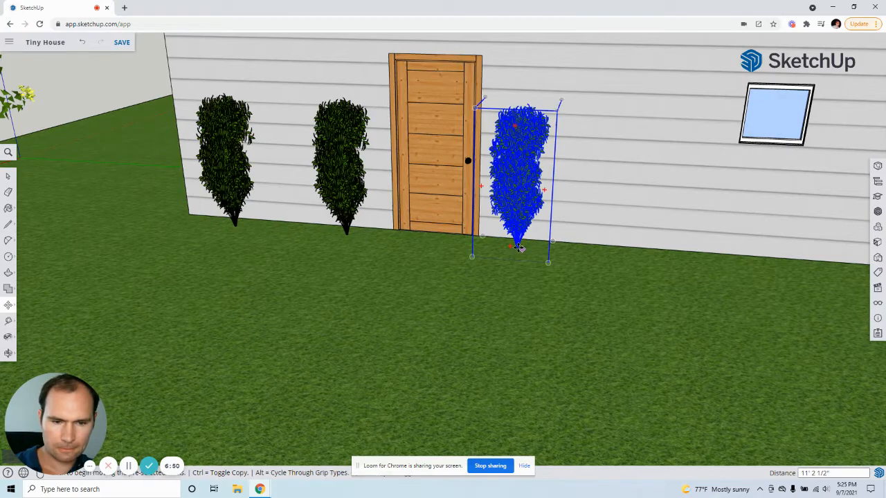
Step: Copy the shrub beside the door from its base about 3' 6" along the wall toward the window
key(ctrl)
click(517, 247)
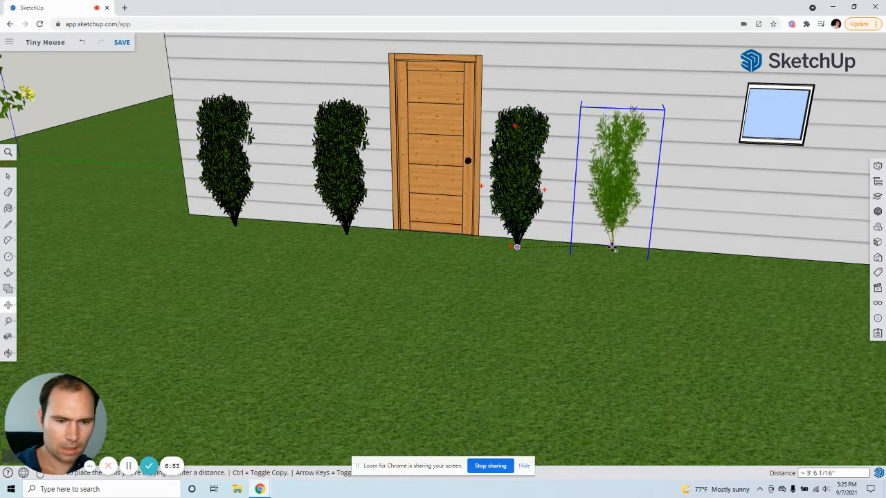
click(413, 253)
Step: Copy the newest shrub from its base about 2' 10 1/4" farther along the wall, to the near edge of the window
scroll(414, 254, down, 5)
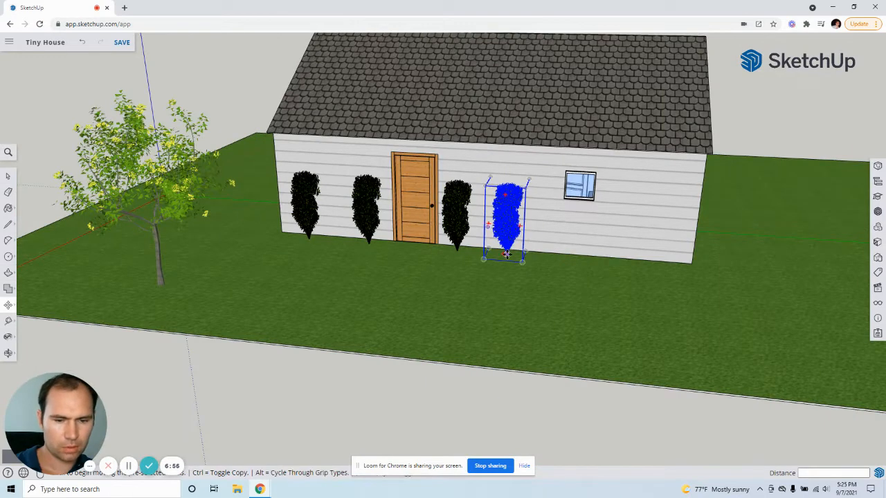
key(ctrl)
click(506, 254)
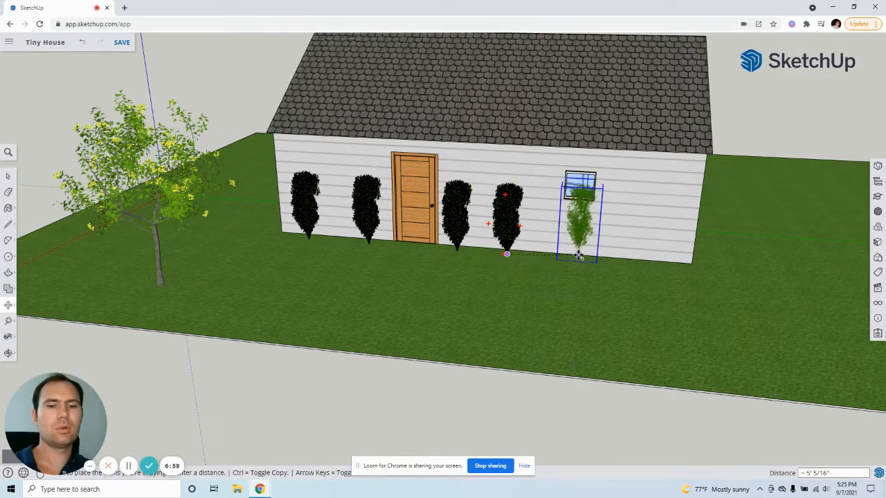
click(547, 258)
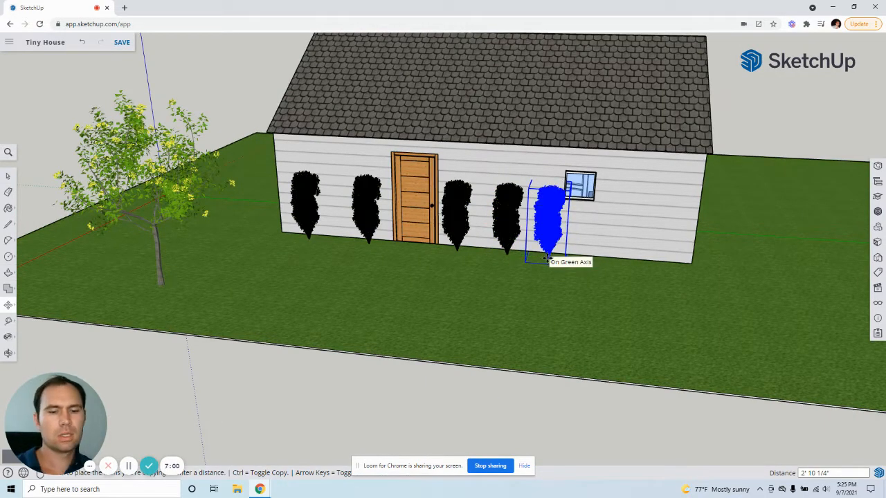
Step: Copy the shrub at the window from its base about 4' 2 5/16" along the green axis, past the window
scroll(562, 258, up, 3)
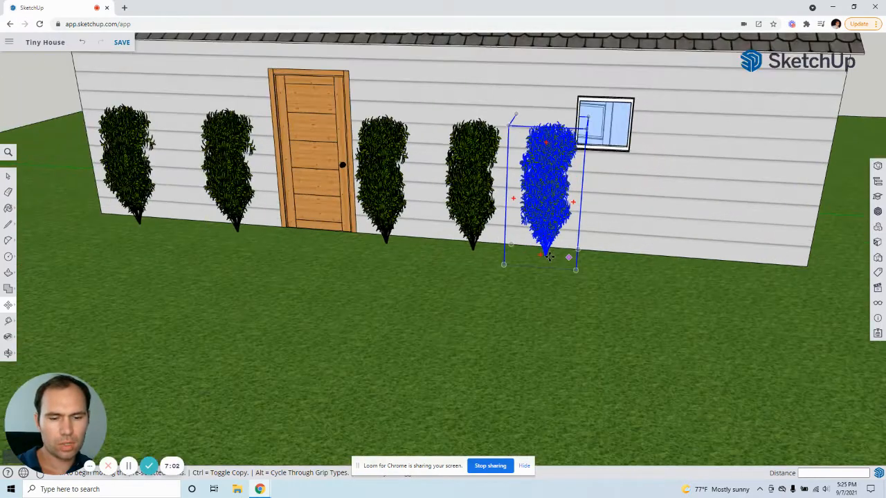
key(ctrl)
click(546, 253)
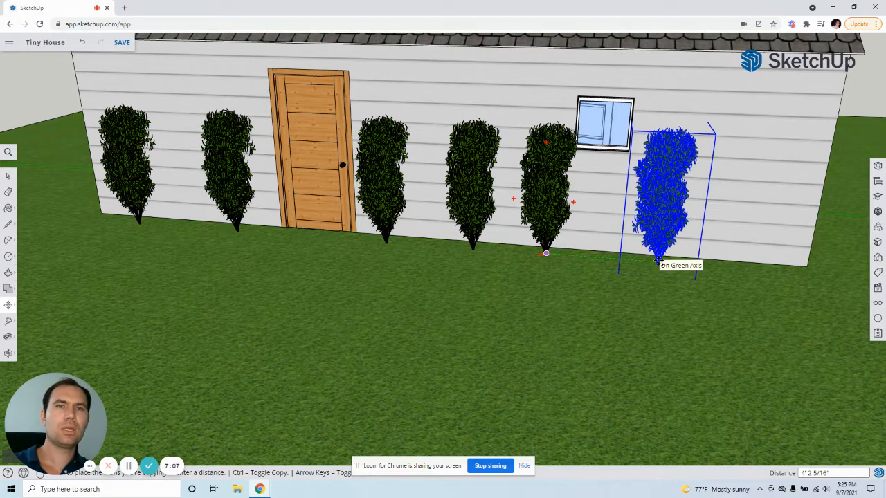
click(658, 263)
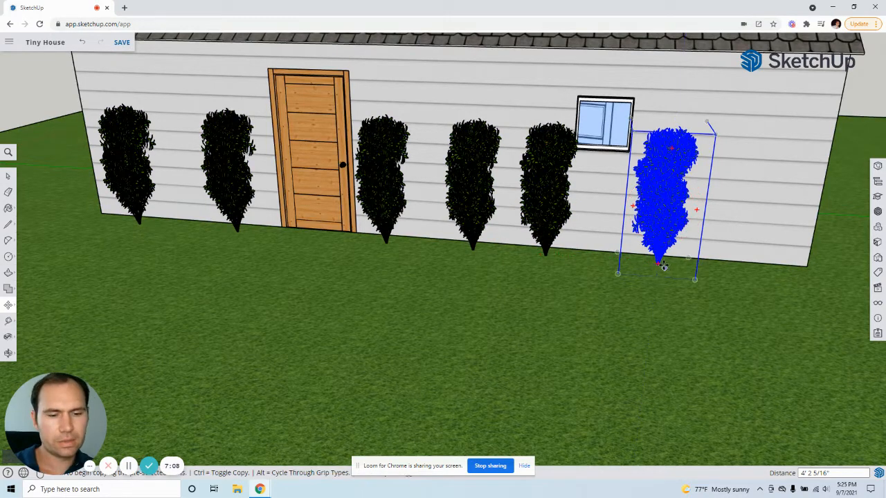
Step: Copy the shrub past the window from its base about 3' 5 1/2" along the wall to the far house corner
click(658, 264)
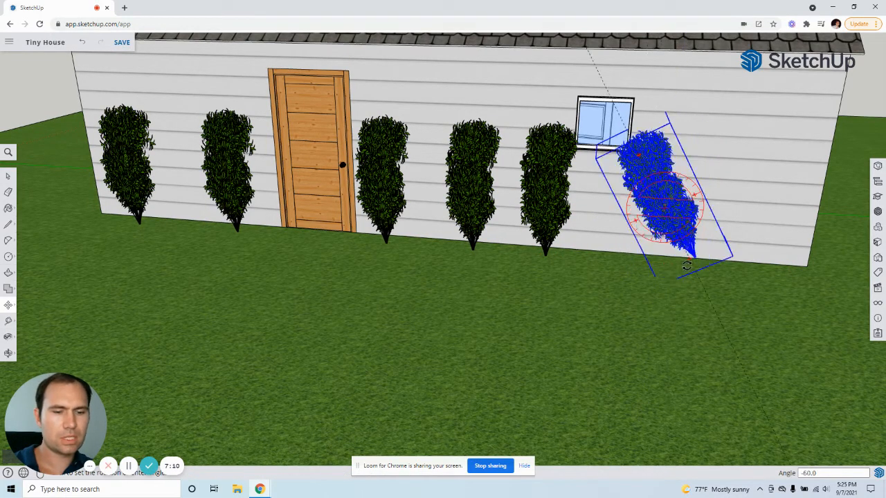
key(Escape)
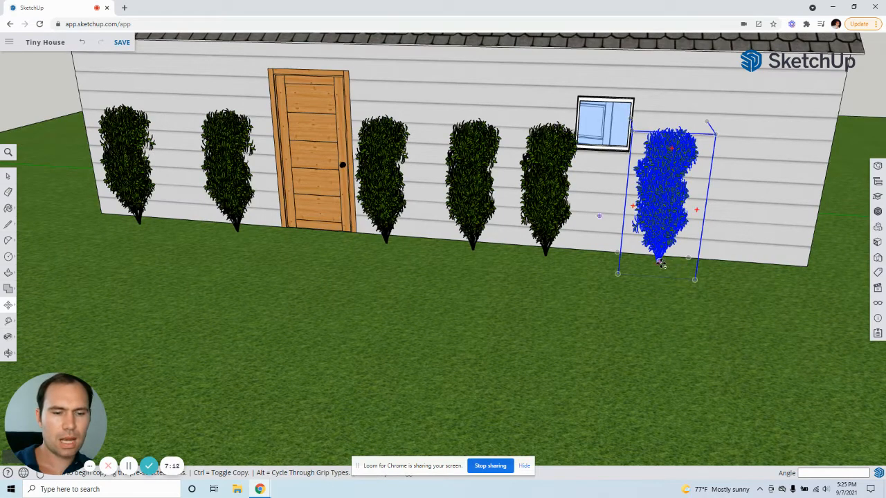
click(657, 263)
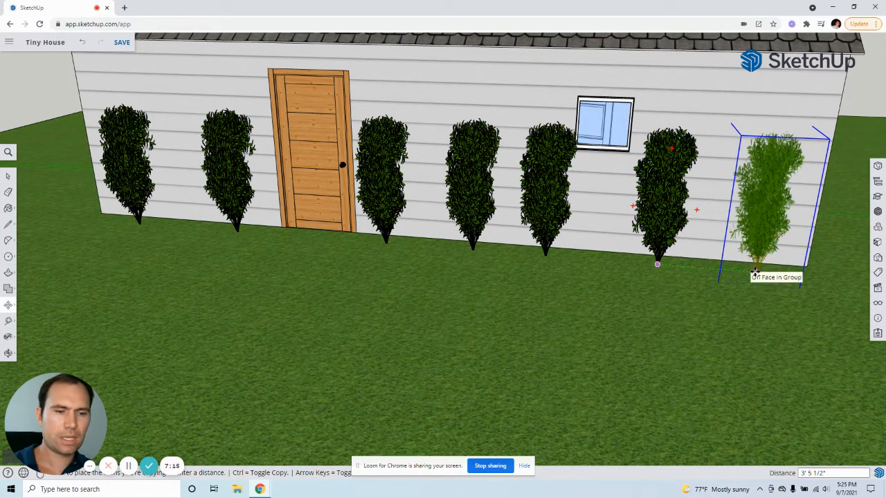
click(756, 270)
click(8, 177)
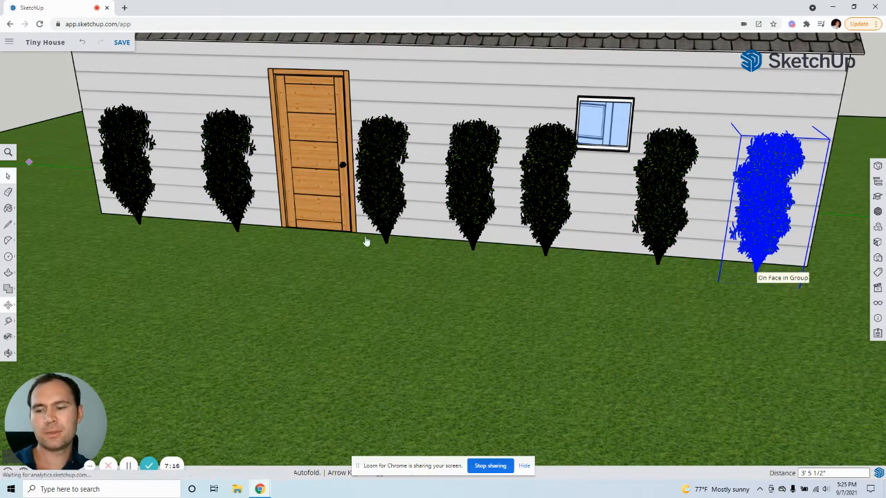
Step: Copy the shrub at the corner nearest the tree from its base about 3' 11 3/4" around the corner onto the gable wall
scroll(365, 240, down, 1)
scroll(425, 241, down, 3)
middle_drag(423, 240, 637, 249)
scroll(399, 253, up, 1)
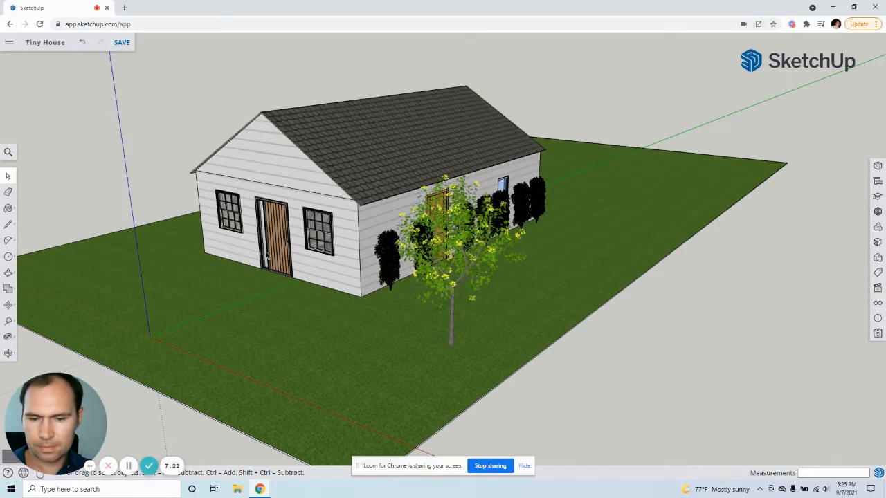
scroll(267, 256, up, 3)
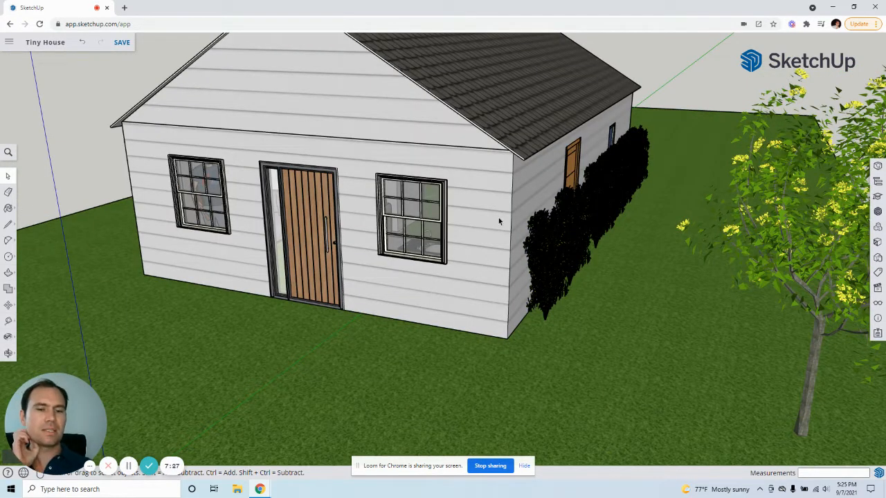
click(546, 319)
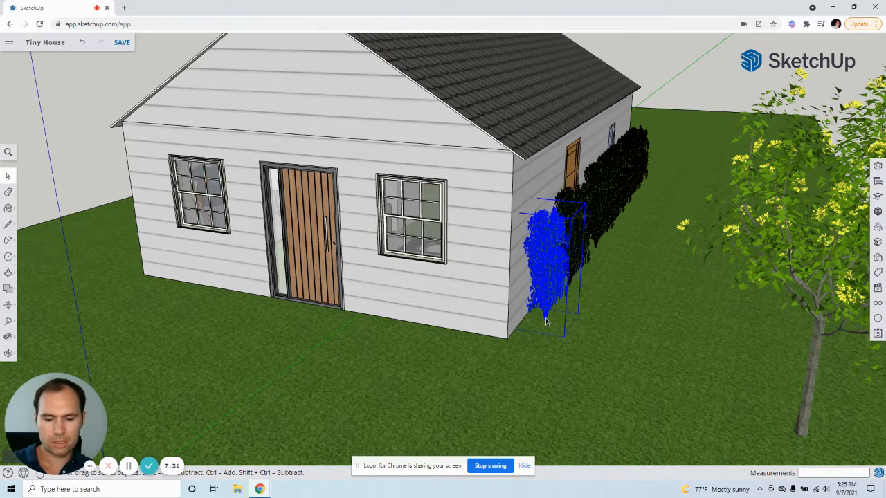
key(m)
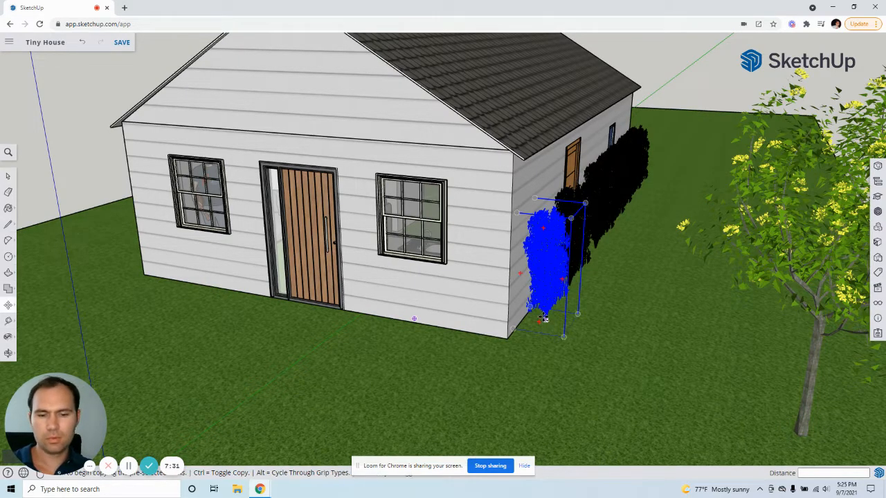
click(544, 317)
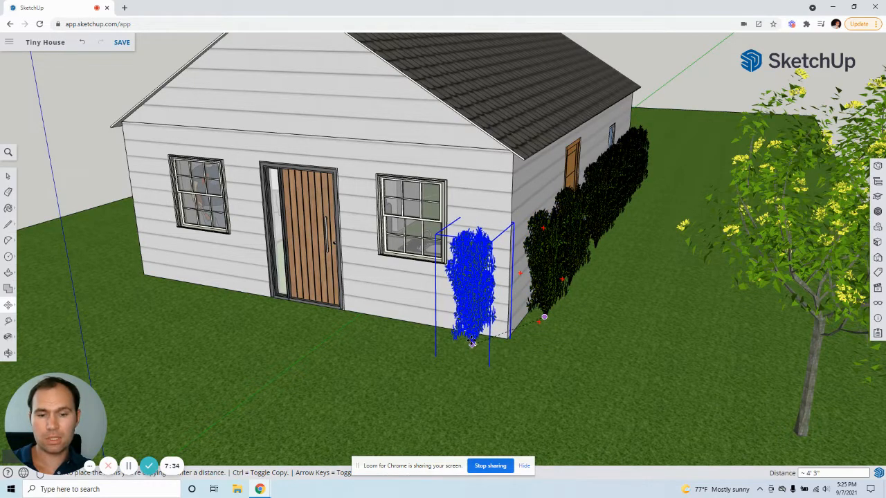
click(466, 342)
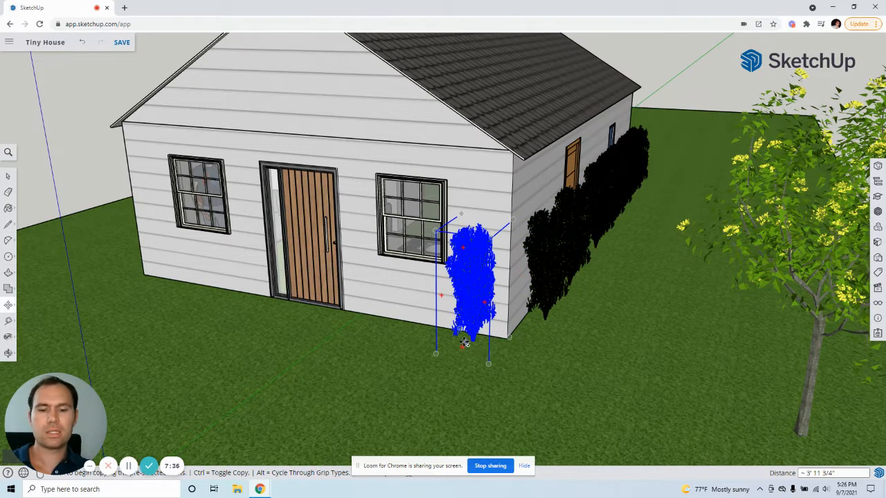
Step: Copy the gable-wall shrub about 18' 2 1/8" to the wall's other corner, and shift the copy about 4 3/4" by its base
click(435, 353)
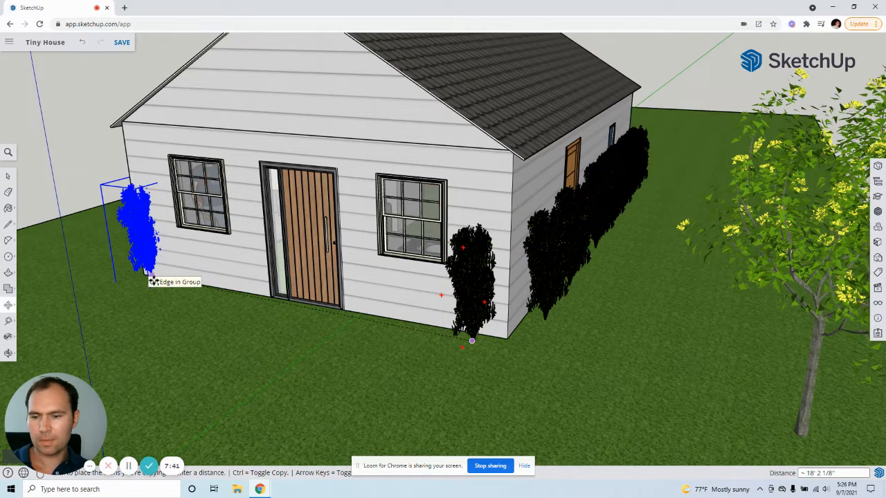
click(149, 278)
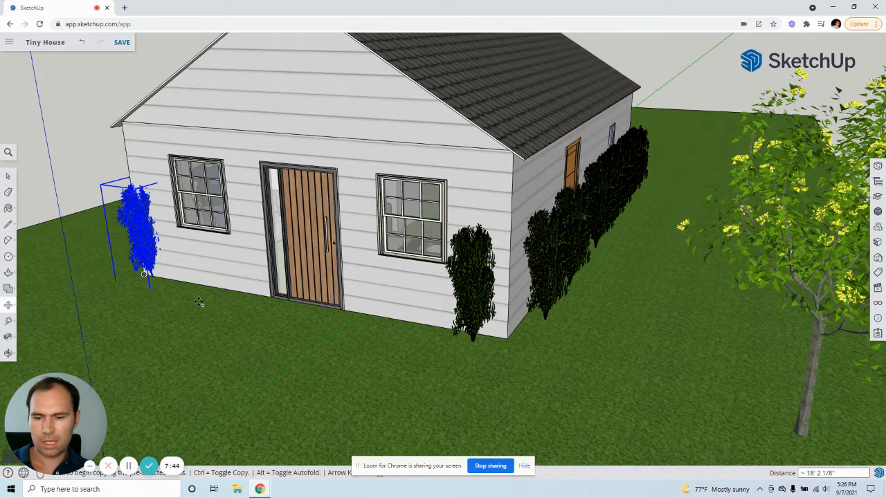
scroll(149, 278, up, 5)
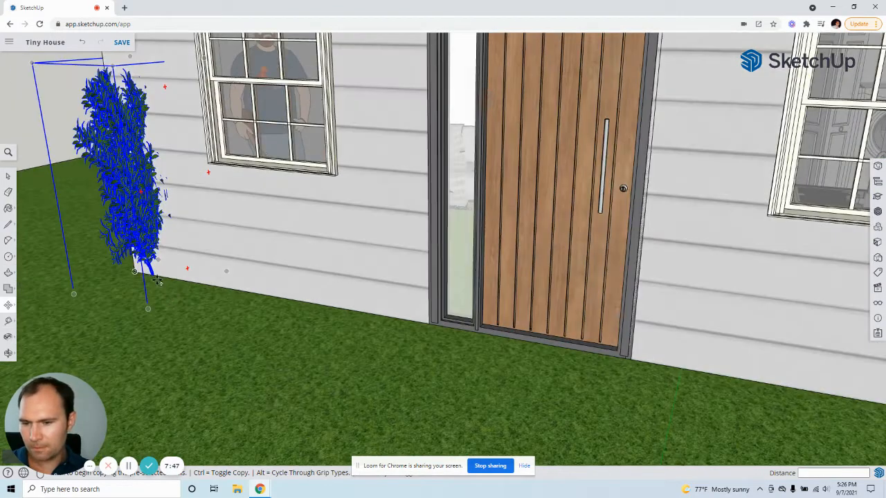
scroll(158, 280, up, 3)
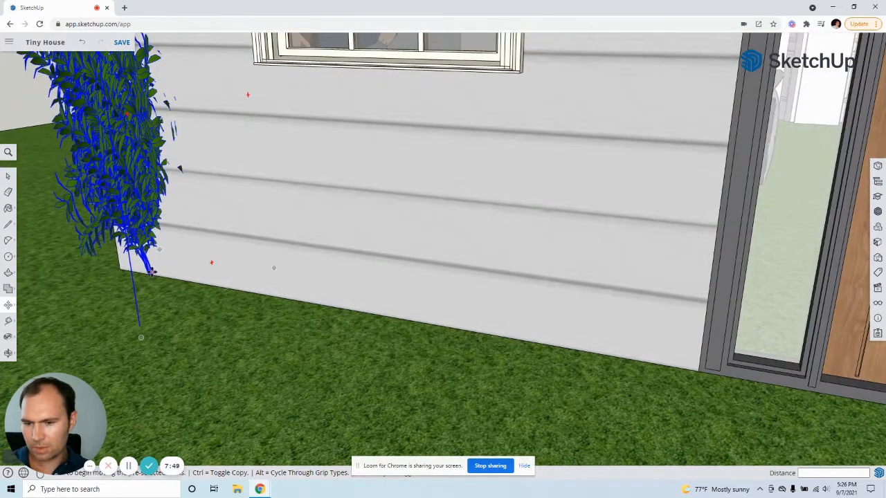
click(150, 272)
click(142, 282)
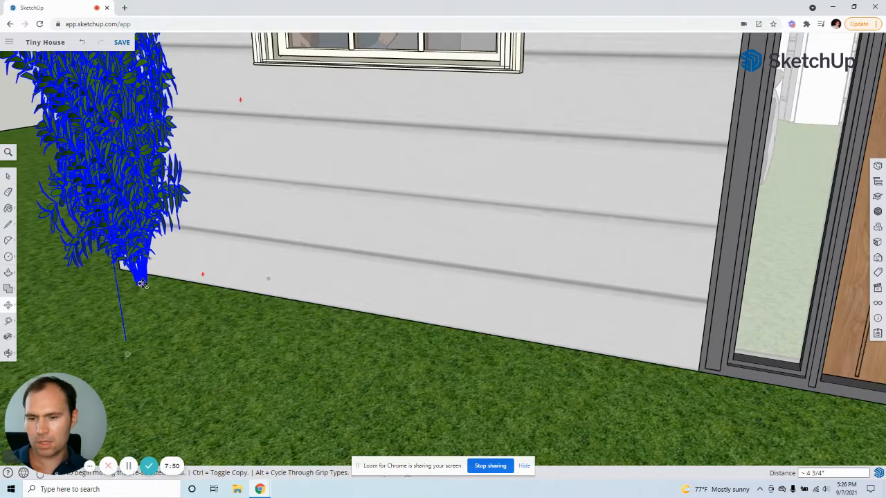
Step: Copy the far-corner shrub from its base about 5' 11 3/8" along the gable wall, between the window and the door
key(ctrl)
click(143, 283)
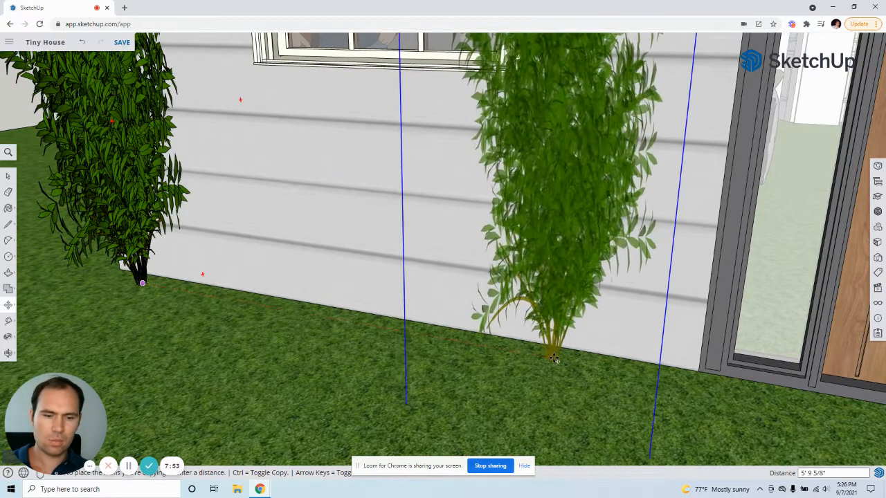
click(567, 363)
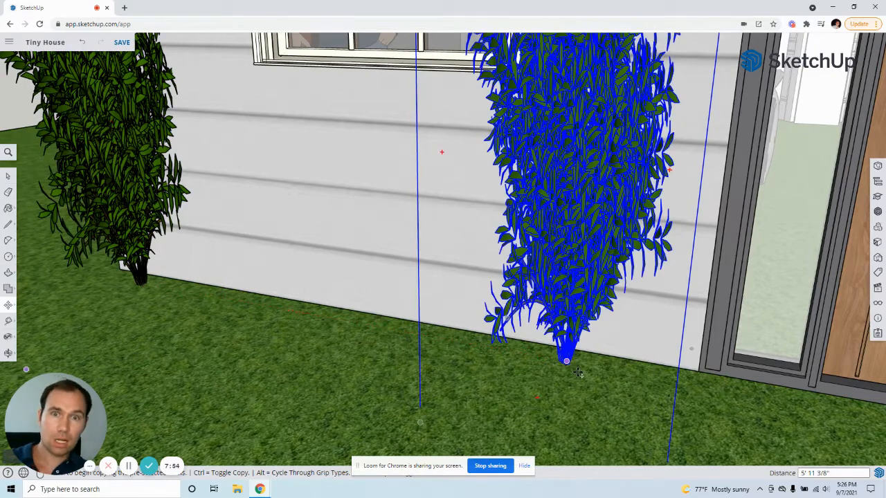
Step: Copy the shrub beside the gable-wall door from its base about 6' 7 7/8" to the other side of the door
scroll(577, 374, down, 10)
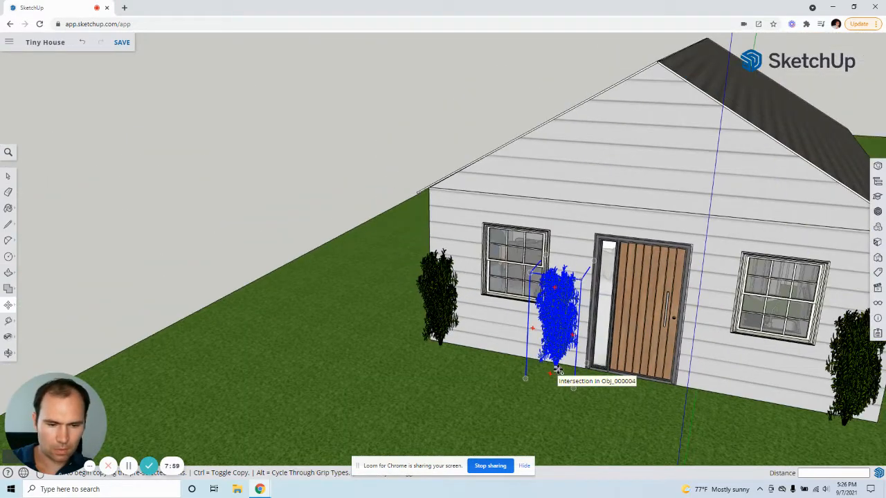
click(556, 369)
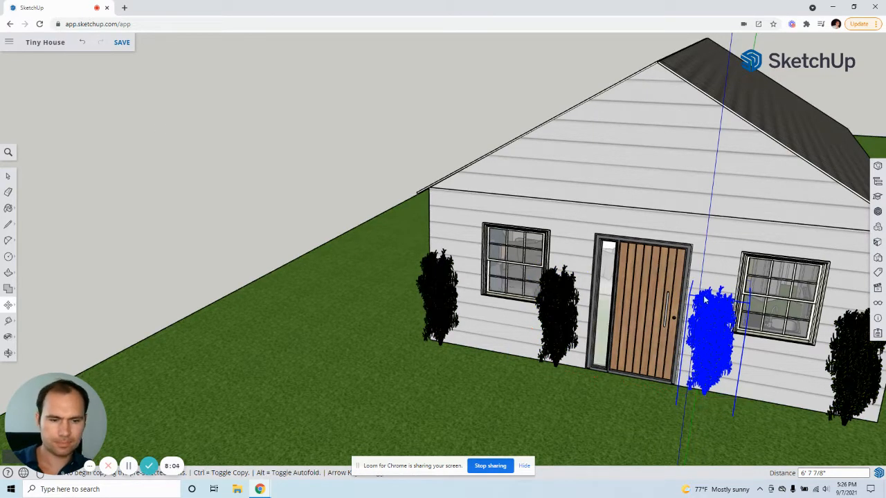
Step: Examine the shrub layout along both walls from several angles and clear the shrub selection
scroll(377, 204, down, 5)
middle_drag(376, 204, 294, 256)
scroll(294, 256, up, 5)
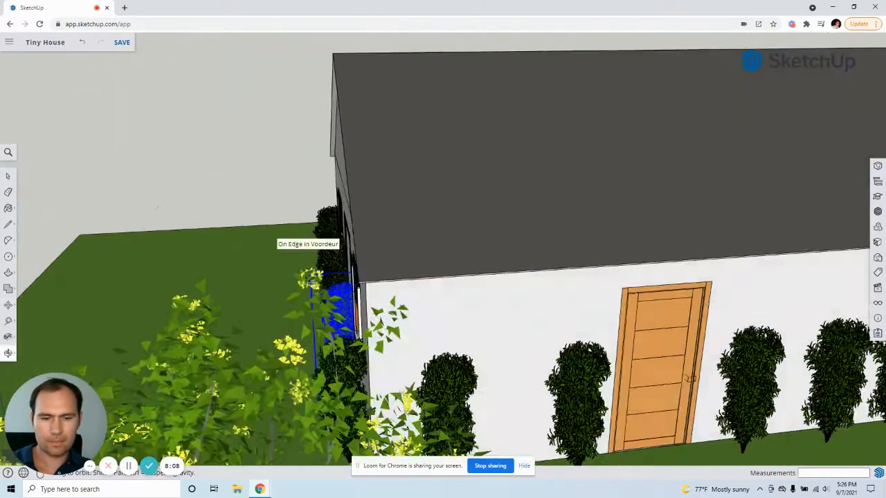
scroll(294, 256, down, 6)
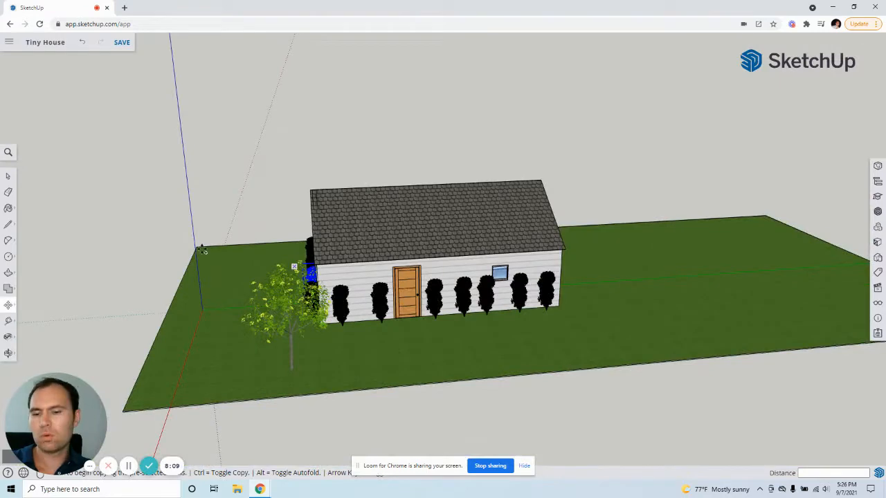
middle_drag(202, 251, 404, 277)
middle_drag(414, 324, 383, 316)
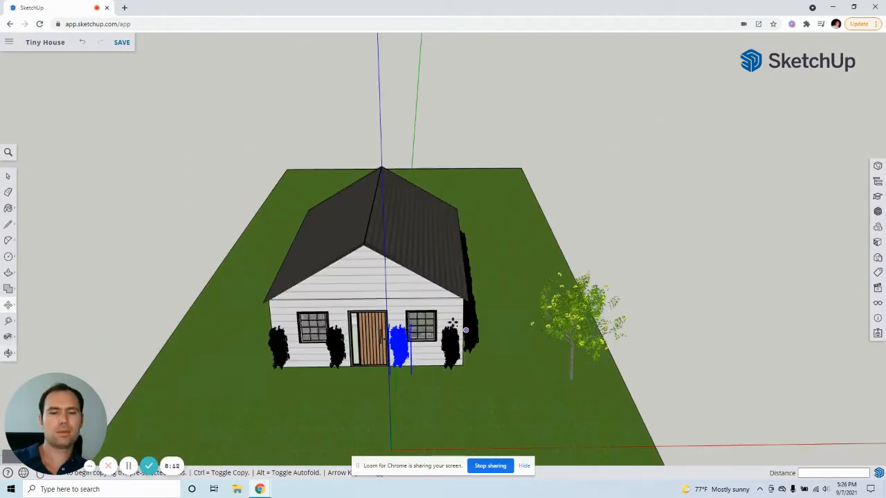
middle_drag(452, 323, 233, 358)
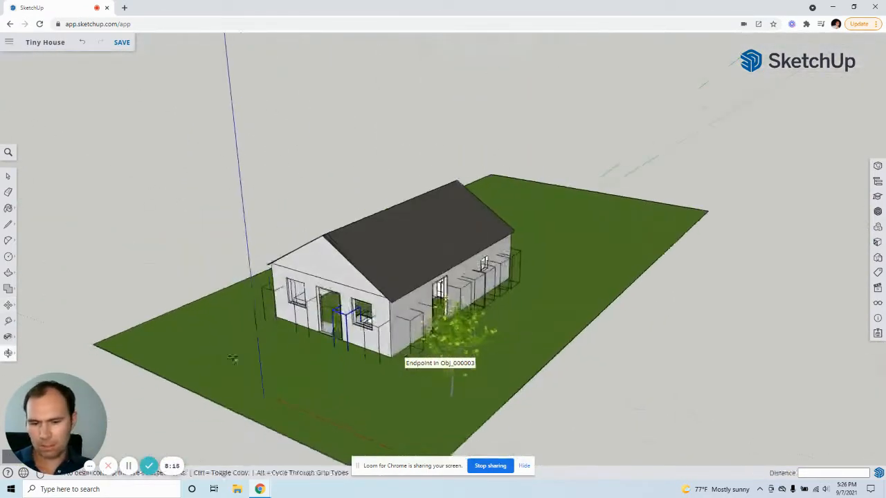
scroll(451, 332, up, 2)
middle_drag(450, 309, 441, 279)
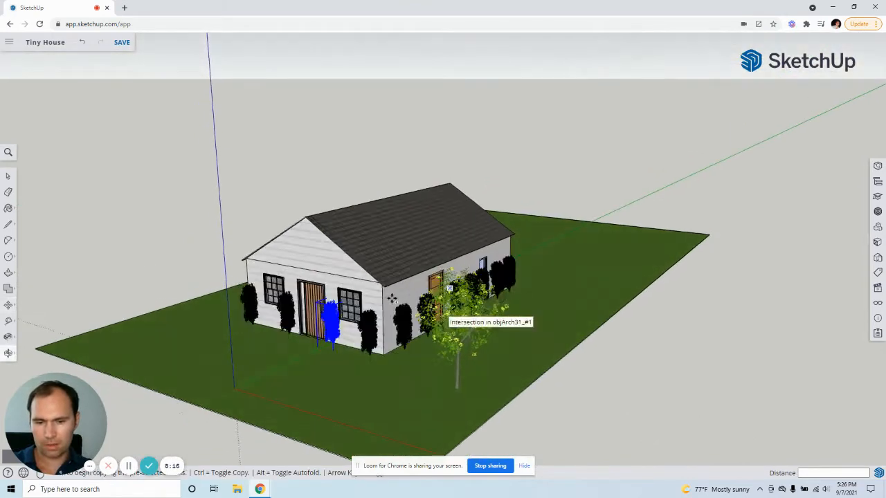
scroll(392, 298, up, 3)
middle_drag(408, 342, 495, 340)
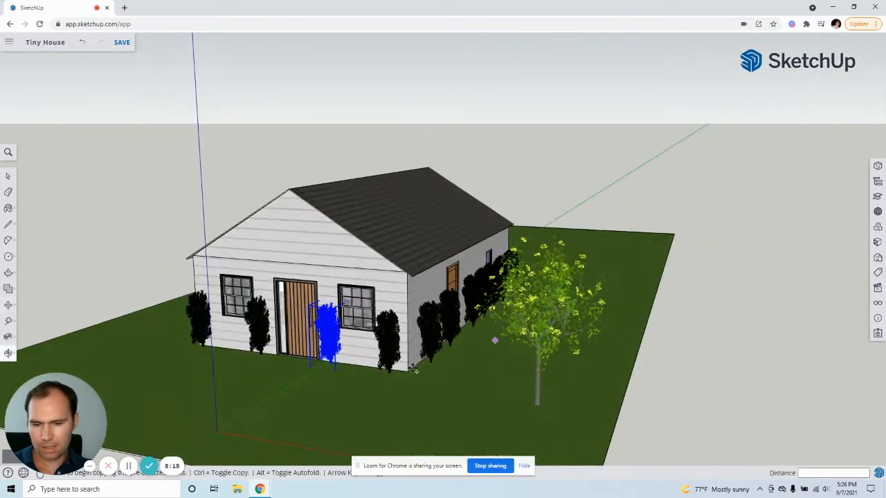
scroll(415, 370, up, 3)
scroll(414, 357, up, 2)
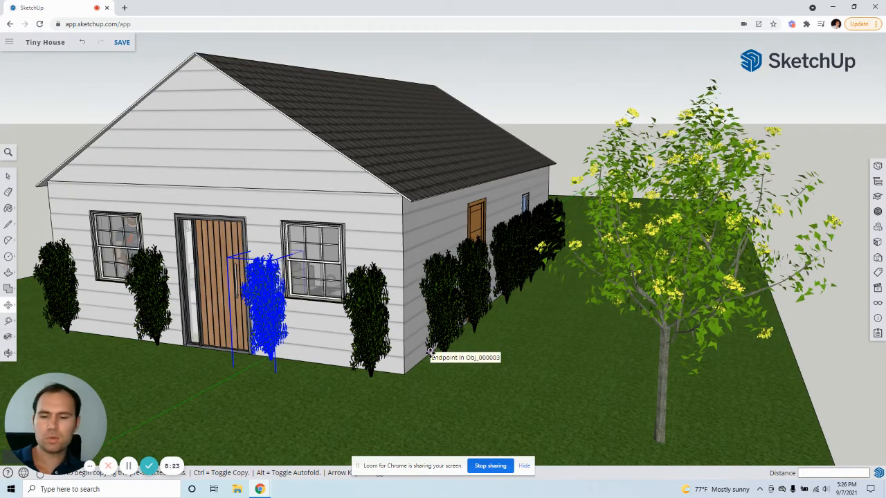
click(9, 177)
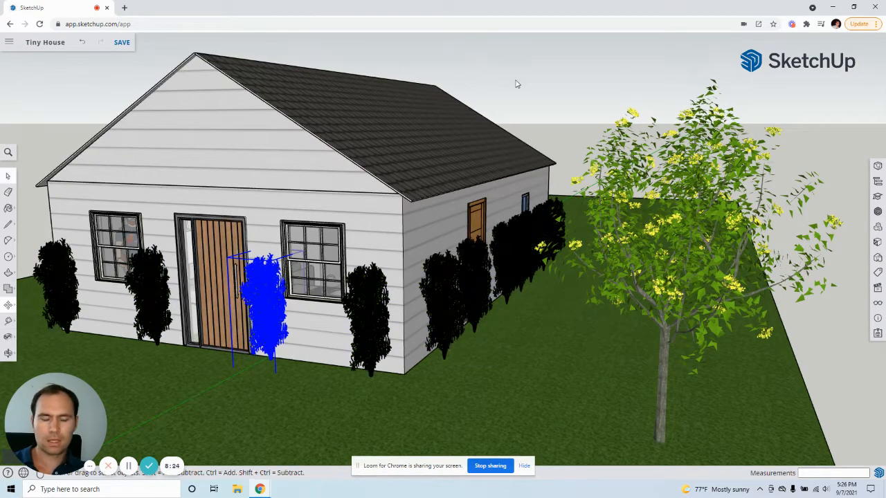
click(515, 82)
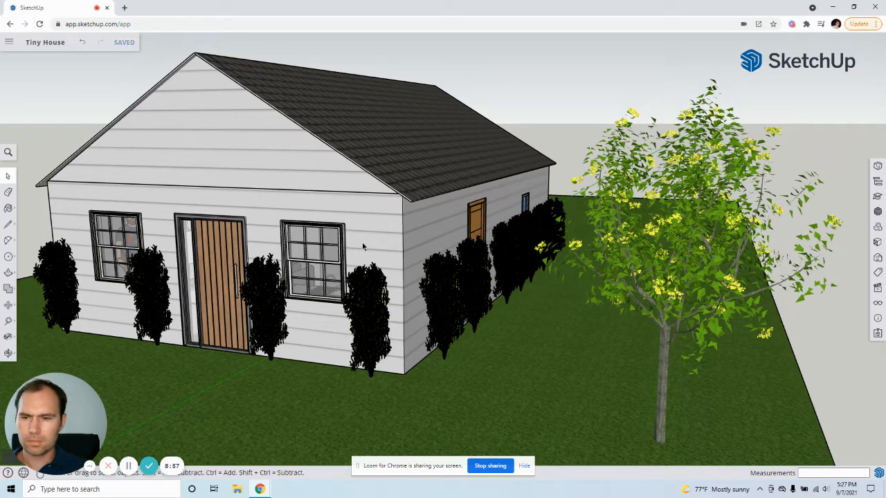
Step: Open the collection of model styles
click(877, 259)
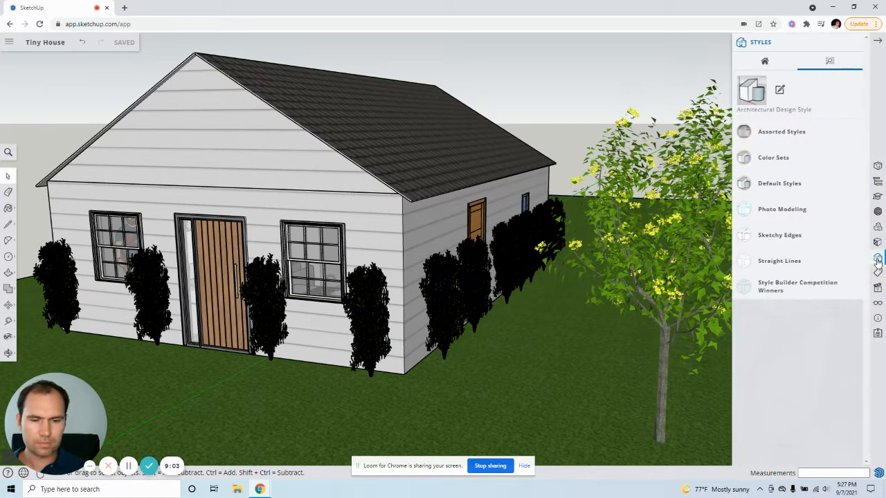